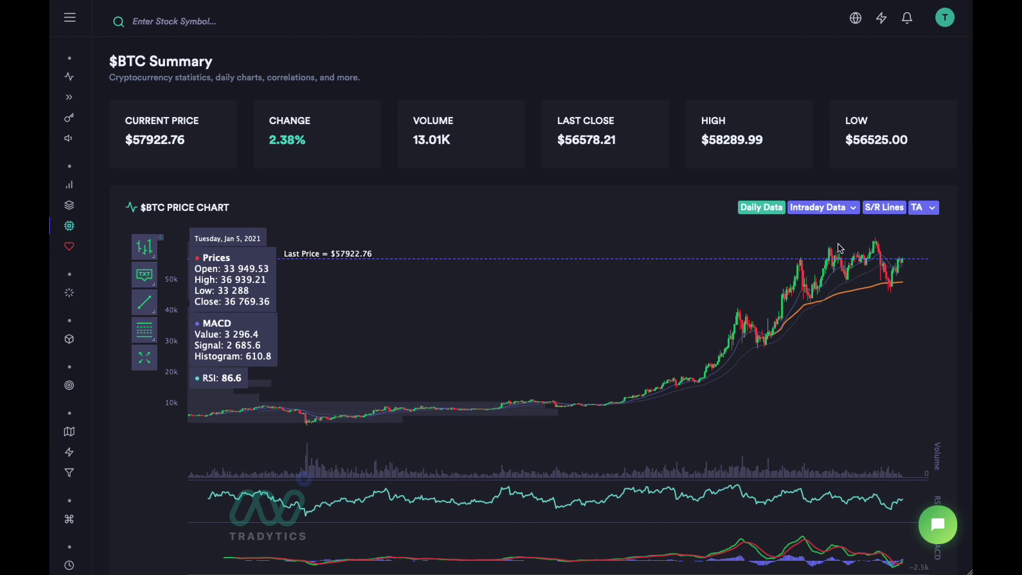
Step: Switch the BTC price chart from daily data to 15-minute intraday data
click(846, 209)
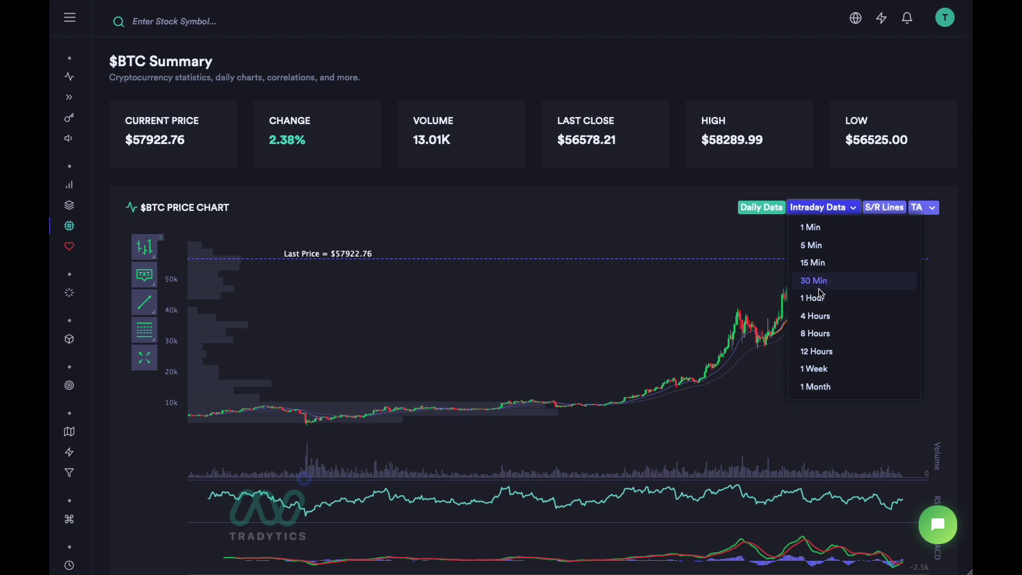
click(834, 263)
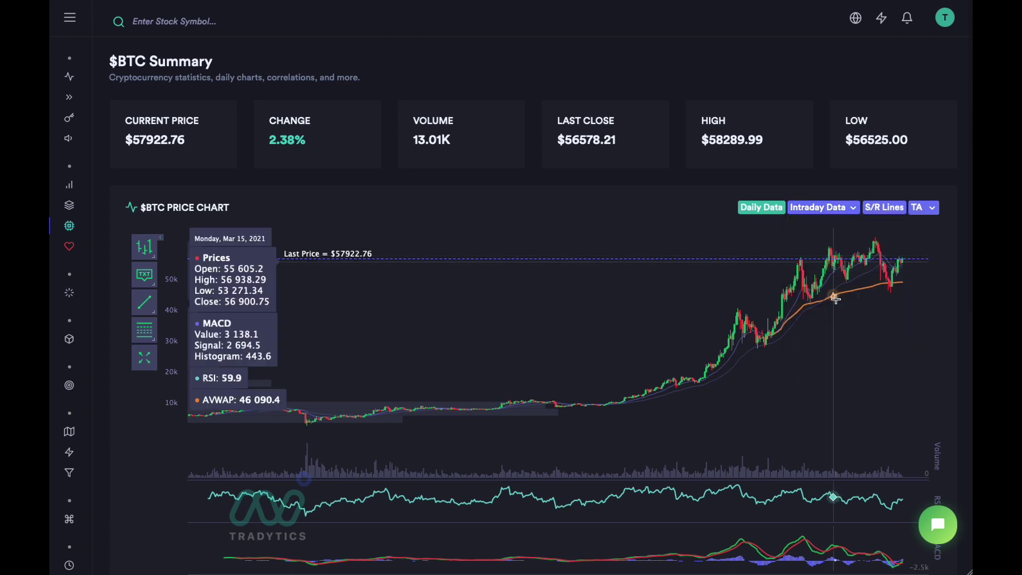
click(826, 215)
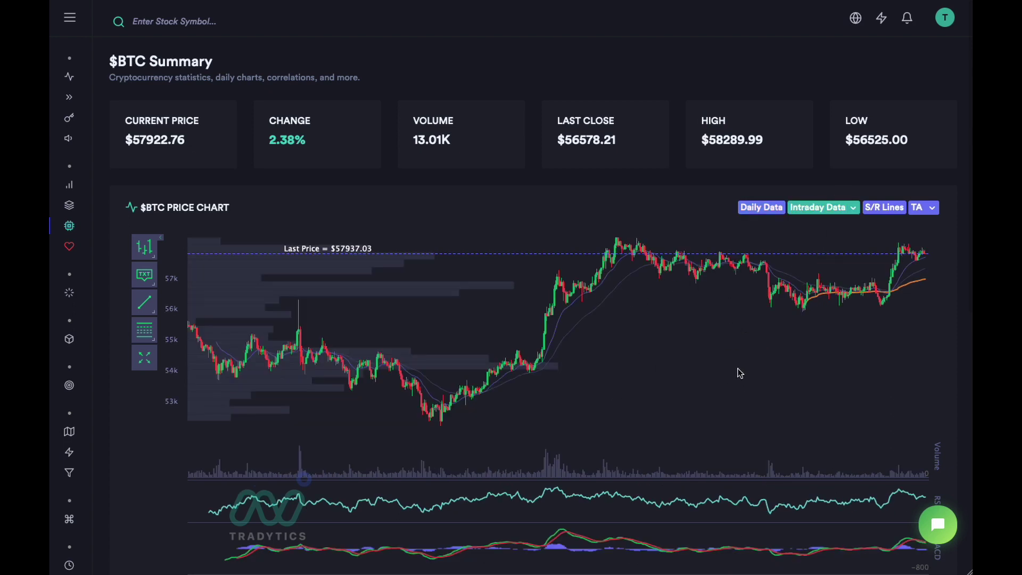
Step: Set the smaller EMA period of the BTC price chart to 50 and save the change
click(932, 208)
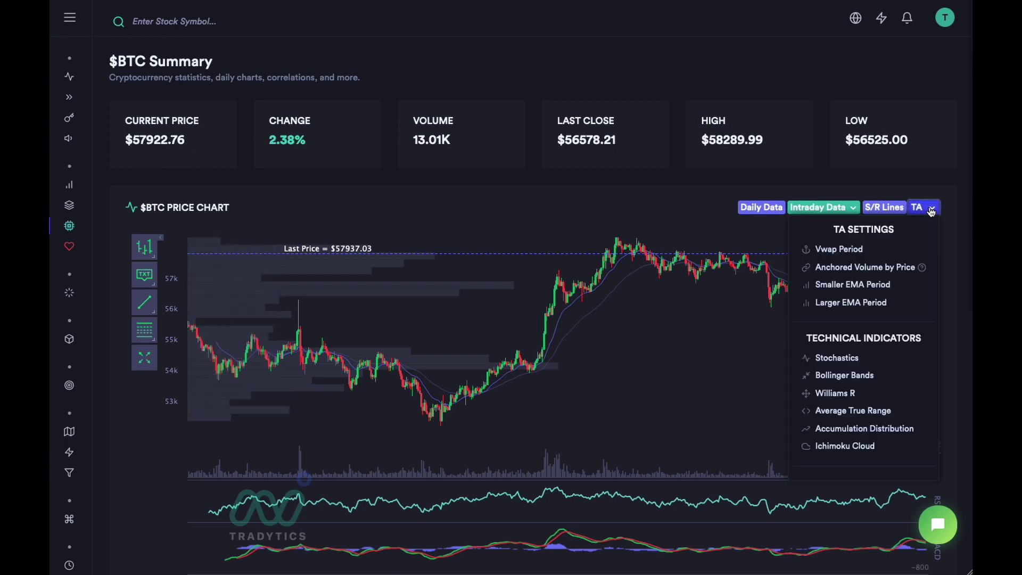
click(620, 370)
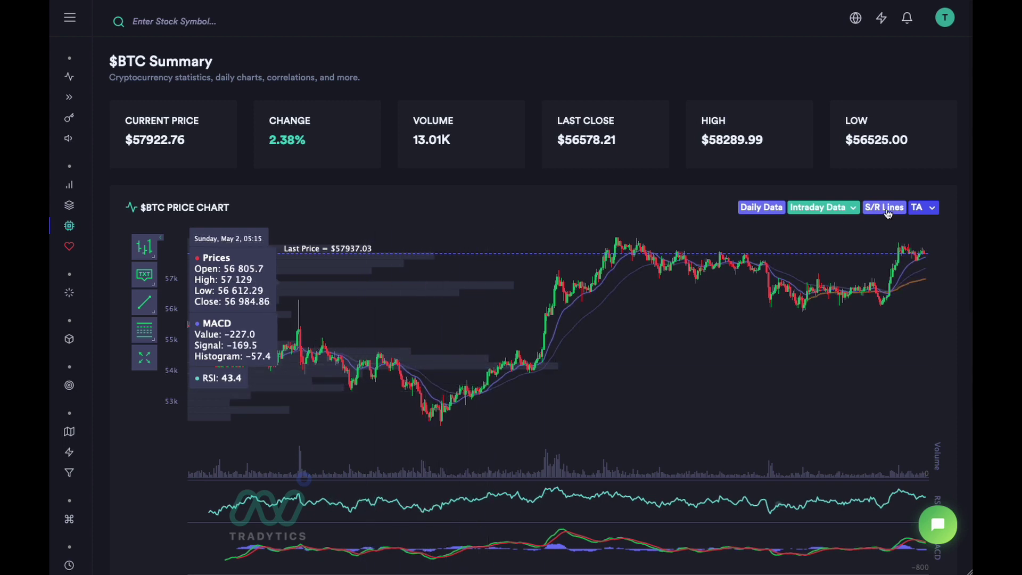
click(921, 207)
click(852, 284)
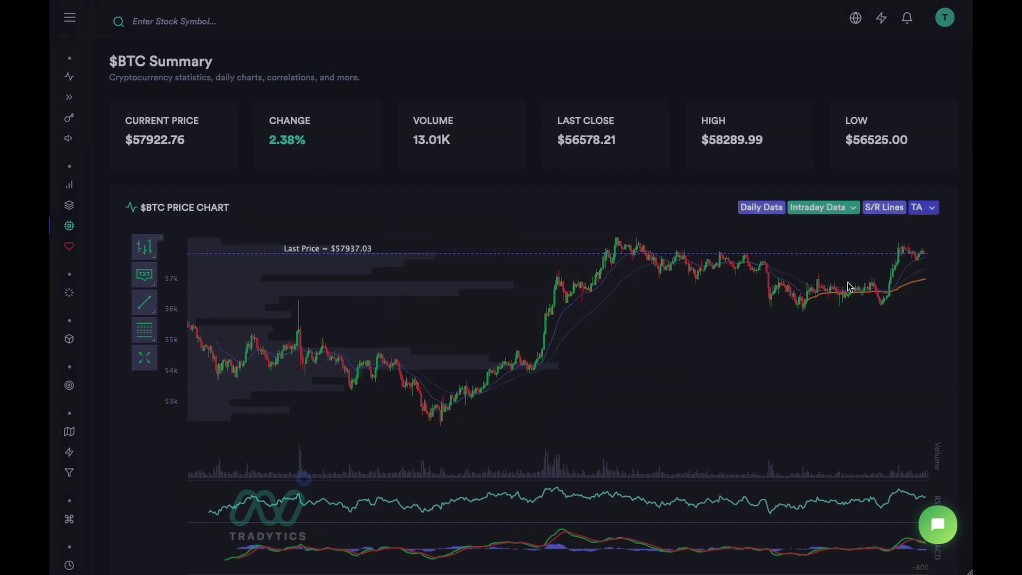
double_click(403, 296)
text(50)
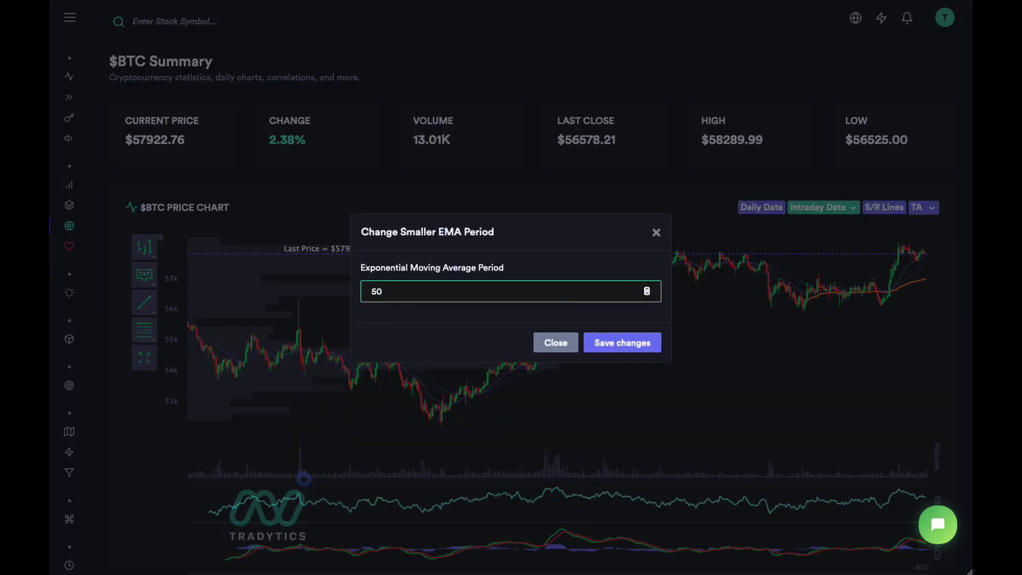
click(603, 344)
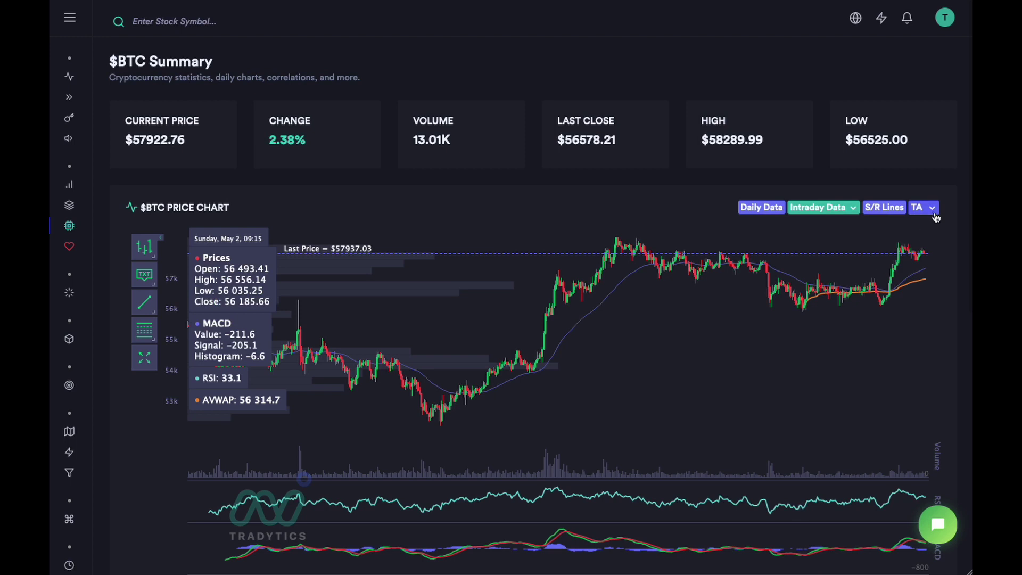
Step: Set the larger EMA period of the chart to 200 and save the change
click(920, 208)
click(872, 304)
double_click(425, 289)
text(200)
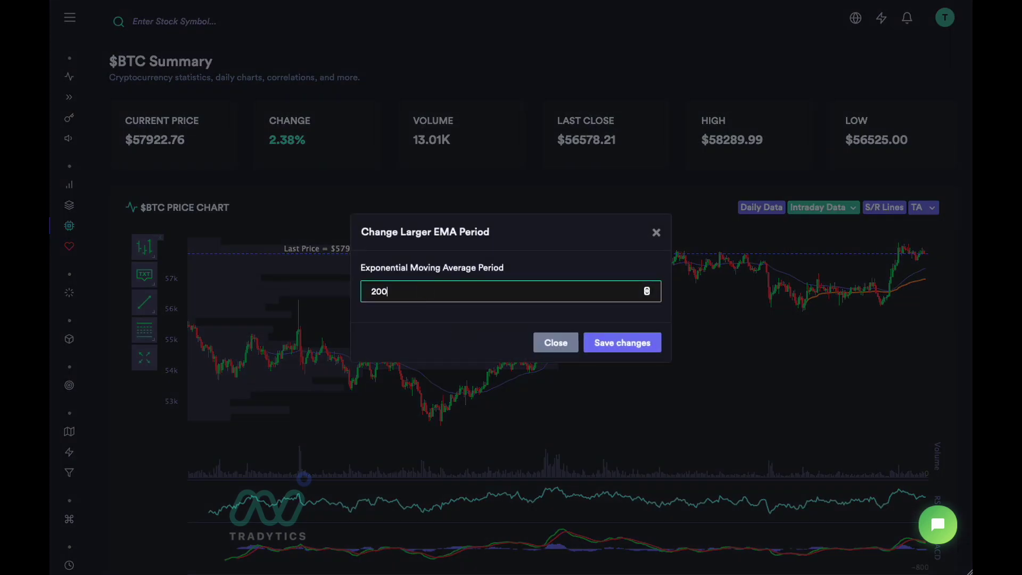
click(613, 345)
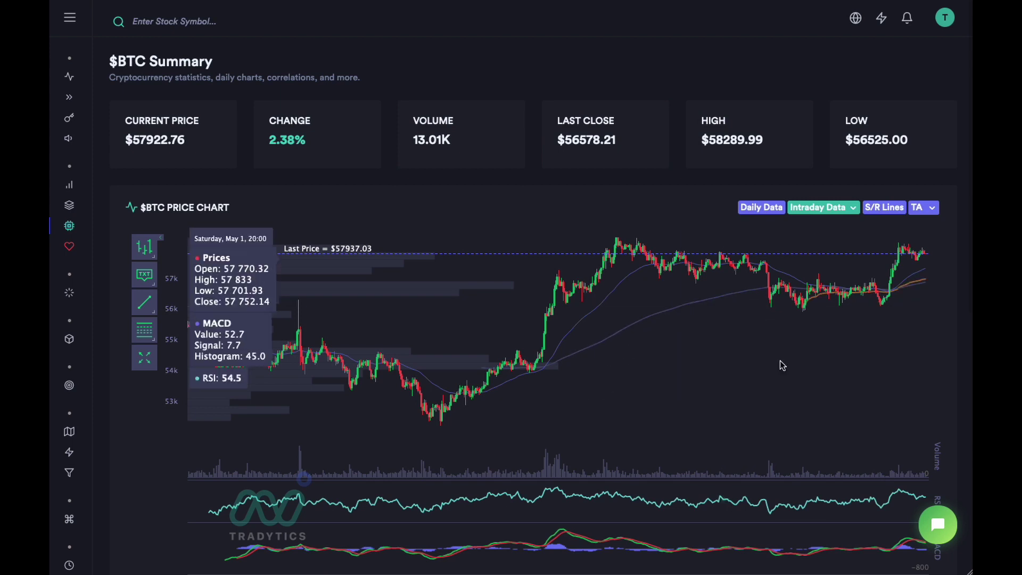
Step: Set the larger EMA period of the chart to 100 and save the change
click(924, 207)
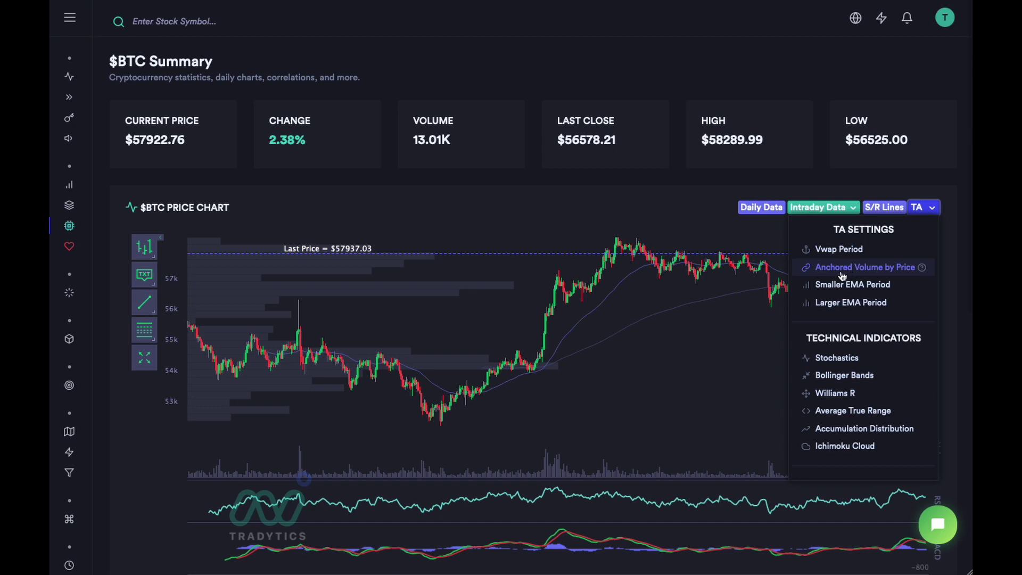
click(846, 303)
double_click(405, 301)
text(100)
click(610, 343)
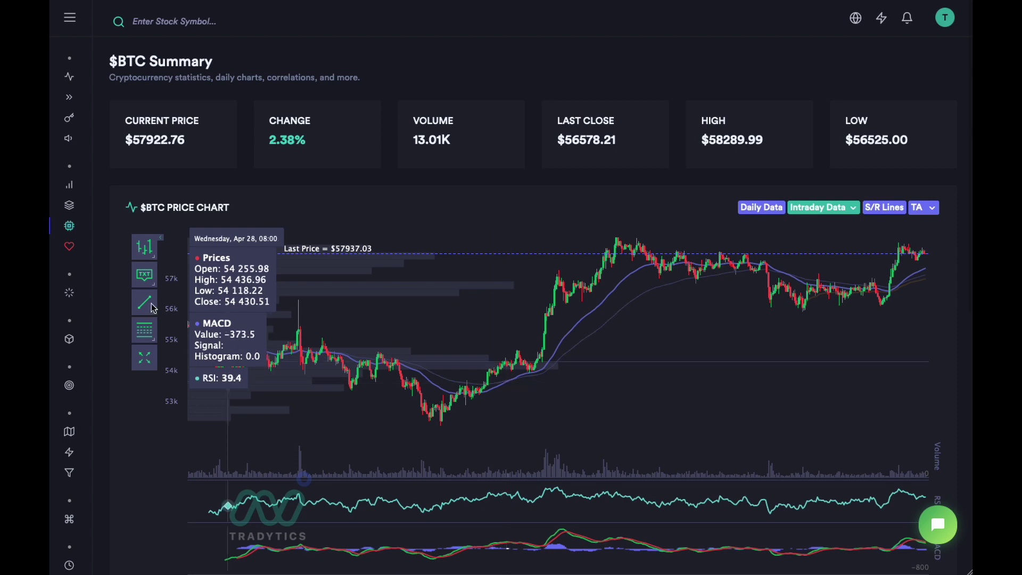
Step: Draw a small circle around the candles near 54,000 just before the Apr 30 breakout
click(170, 302)
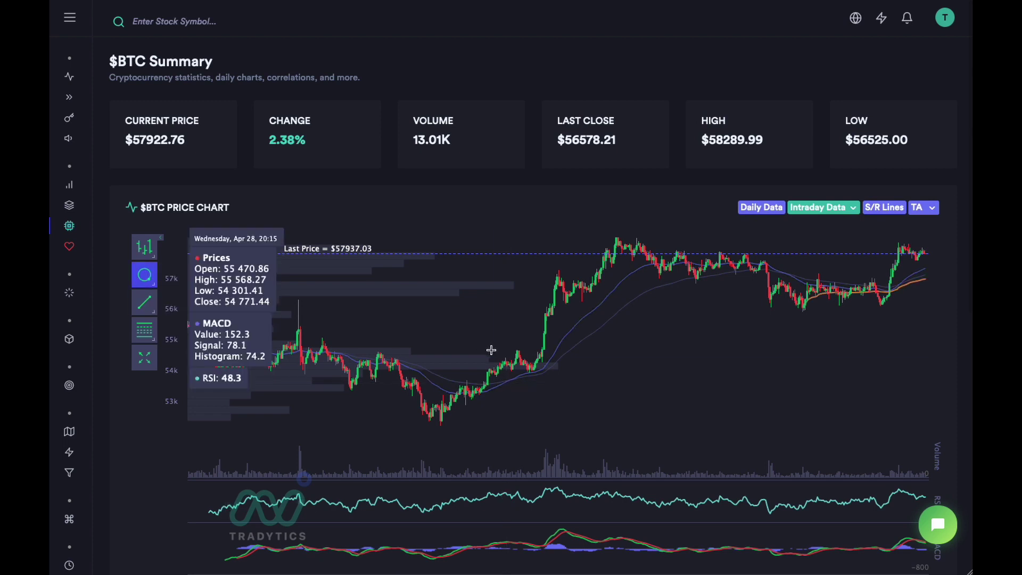
drag(490, 349, 519, 369)
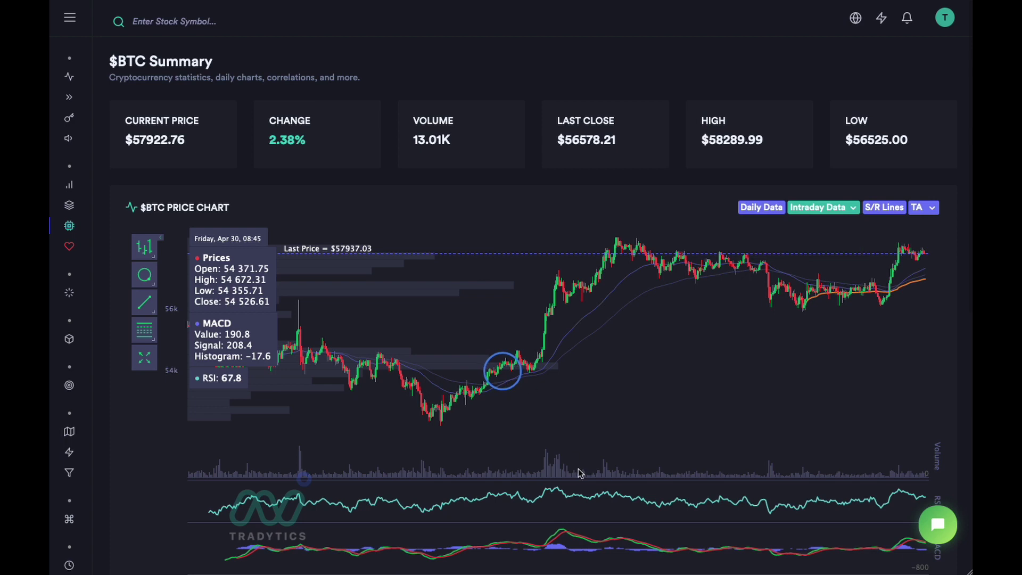
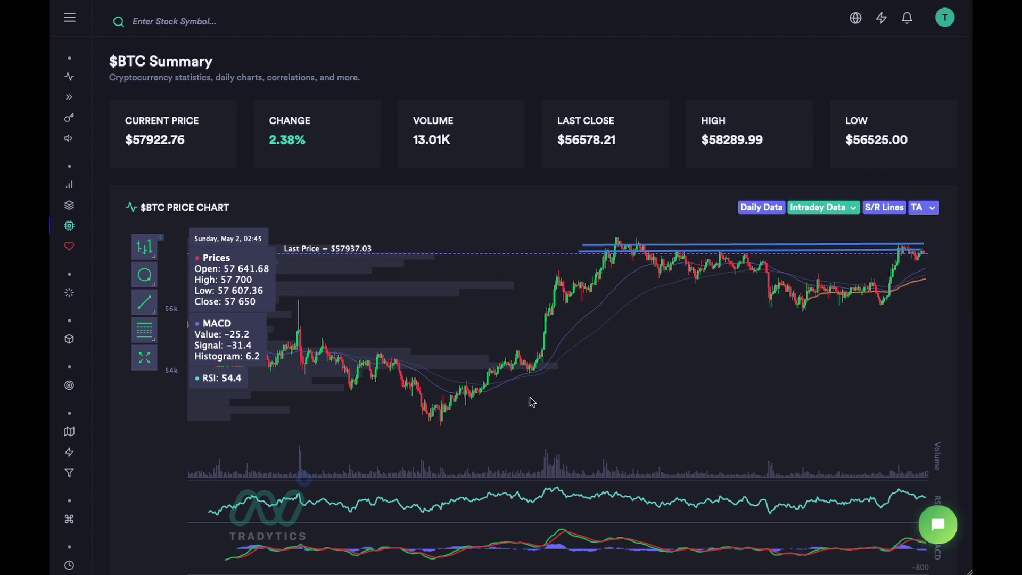
Step: Draw a nearly horizontal line segment across the Apr 29–30 highs above 54,000, ending at the breakout candles
click(145, 302)
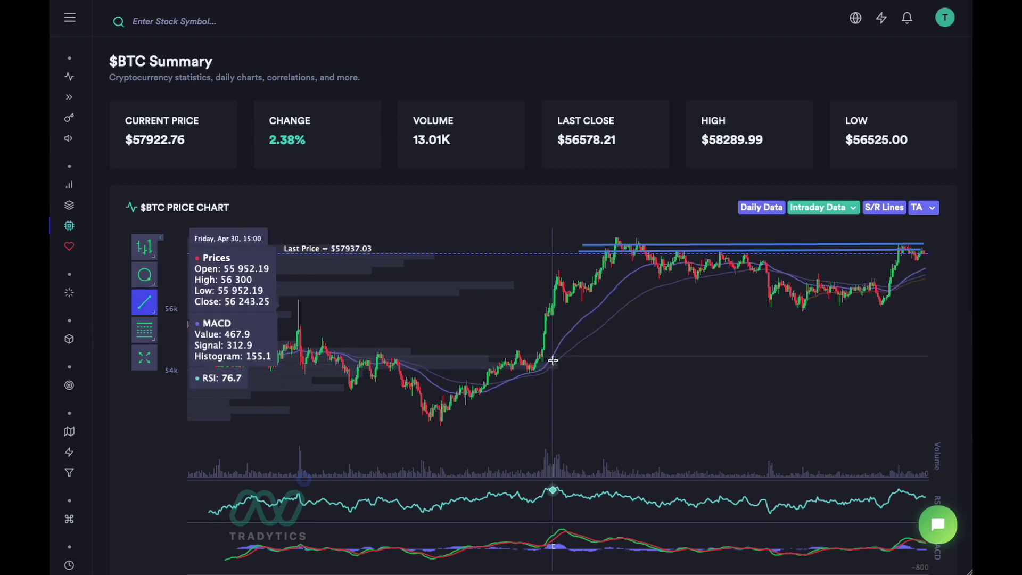
click(355, 357)
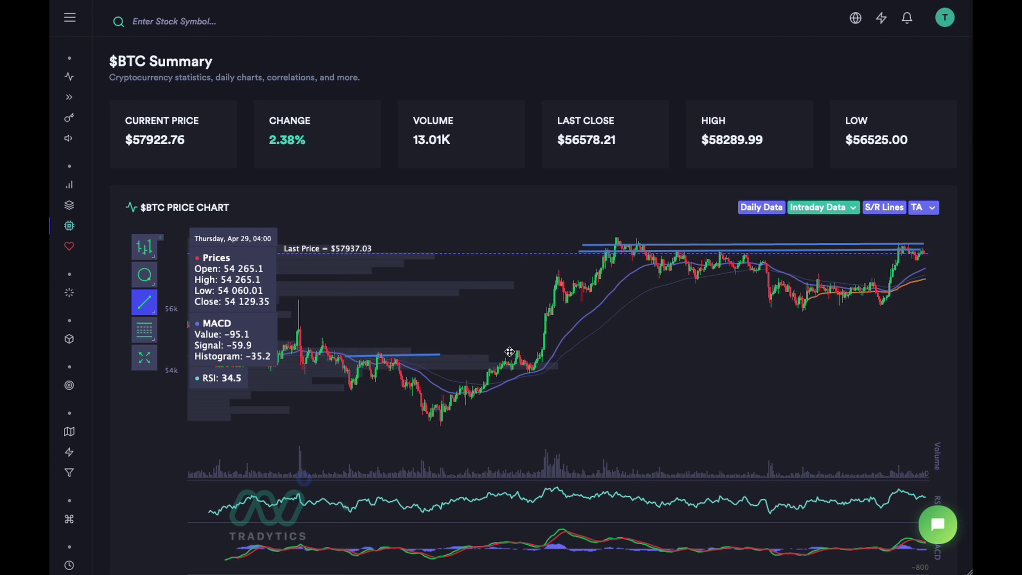
click(557, 351)
click(538, 369)
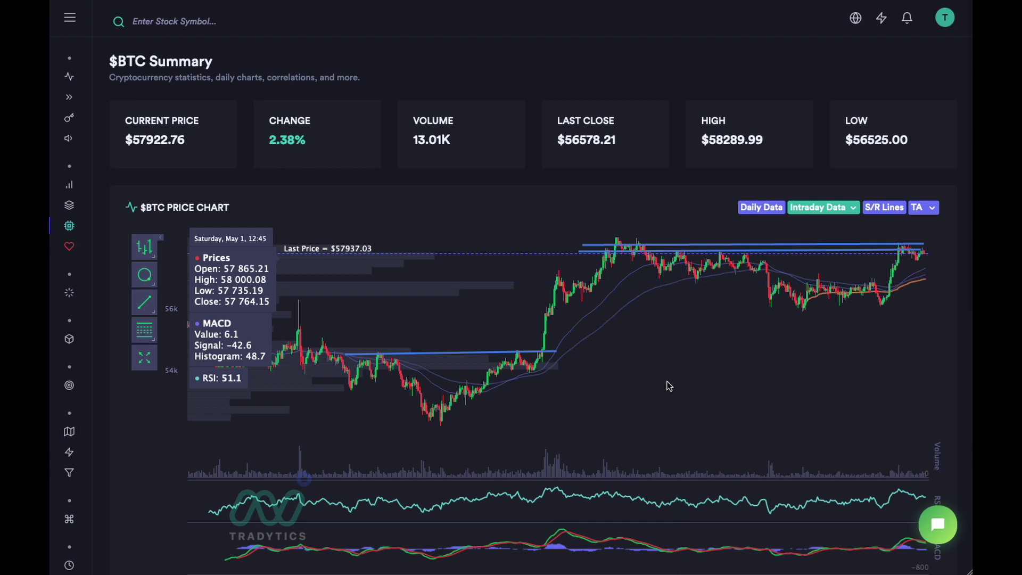
Step: Draw a support line segment near 56,000 beneath the lows, from after the breakout to the latest candles
click(145, 302)
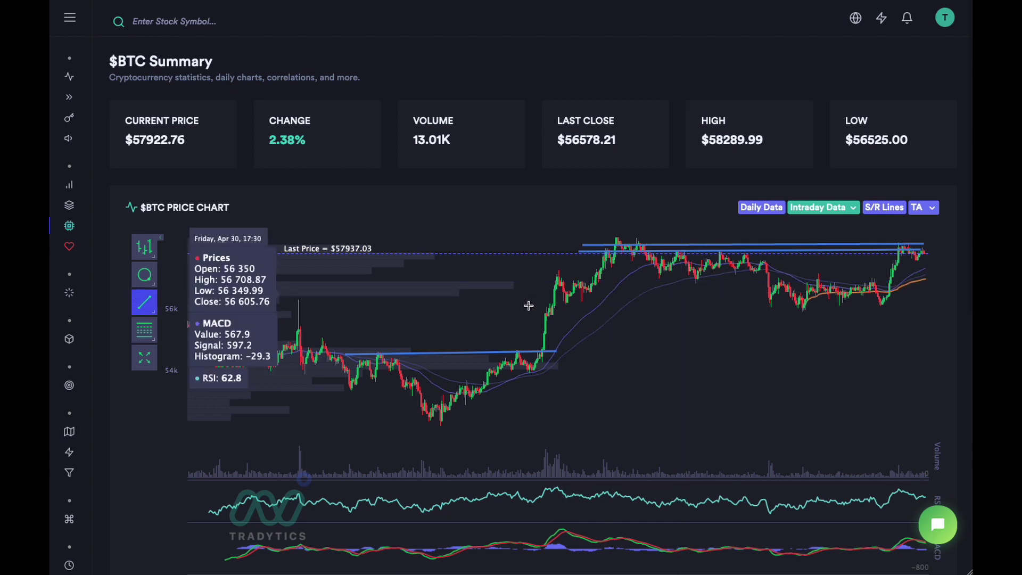
drag(575, 313, 742, 306)
drag(887, 301, 912, 308)
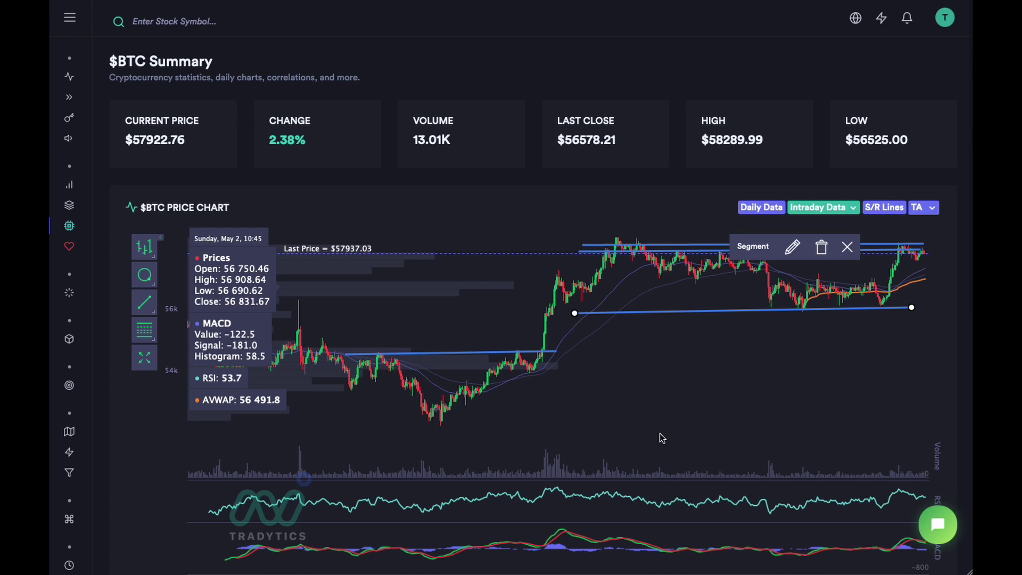
Step: Delete the four drawn line segments: the support near 56,000, both resistance lines along the highs, and the one above 54,000
click(822, 247)
click(742, 250)
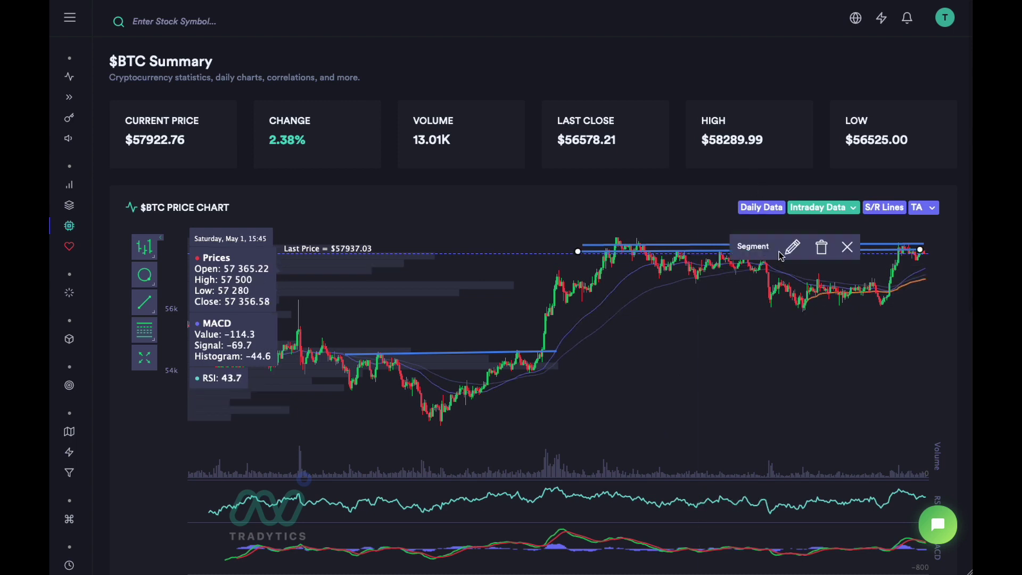
click(820, 248)
click(740, 246)
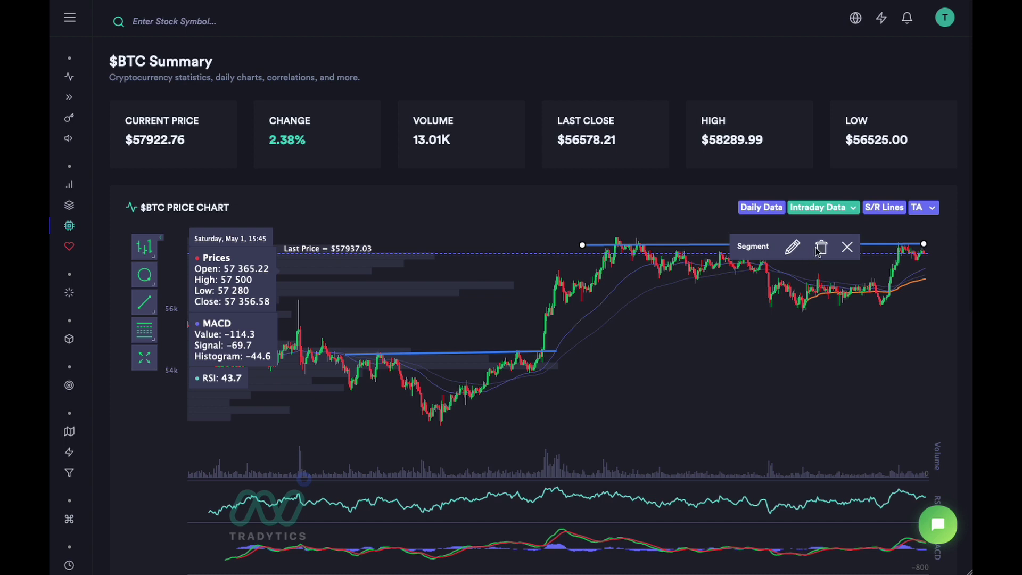
click(820, 248)
click(486, 353)
click(820, 248)
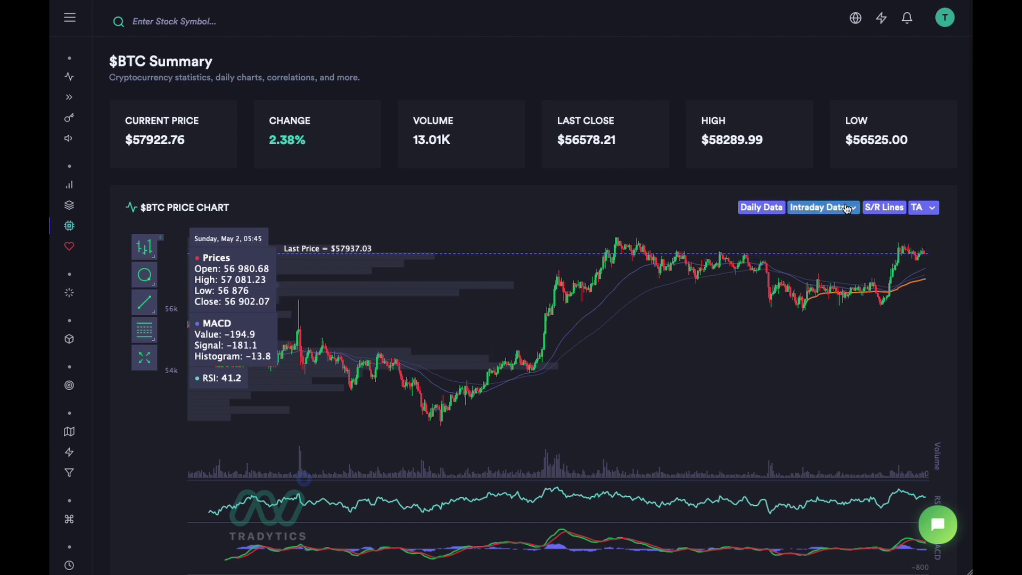
Step: Display the automatic S/R lines and draw a segment along the 56276.39 level from the breakout to the latest candles
click(888, 209)
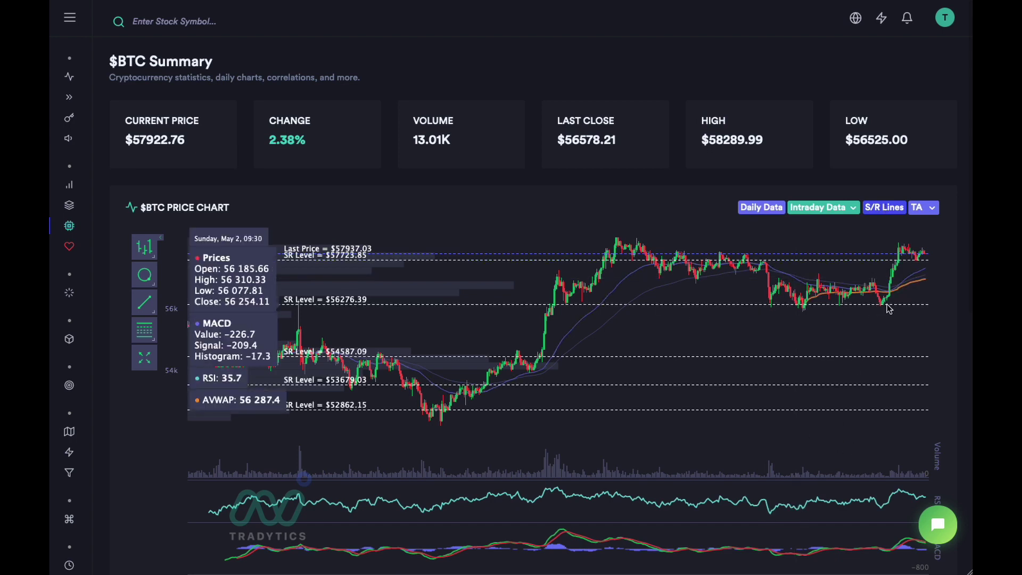
click(144, 302)
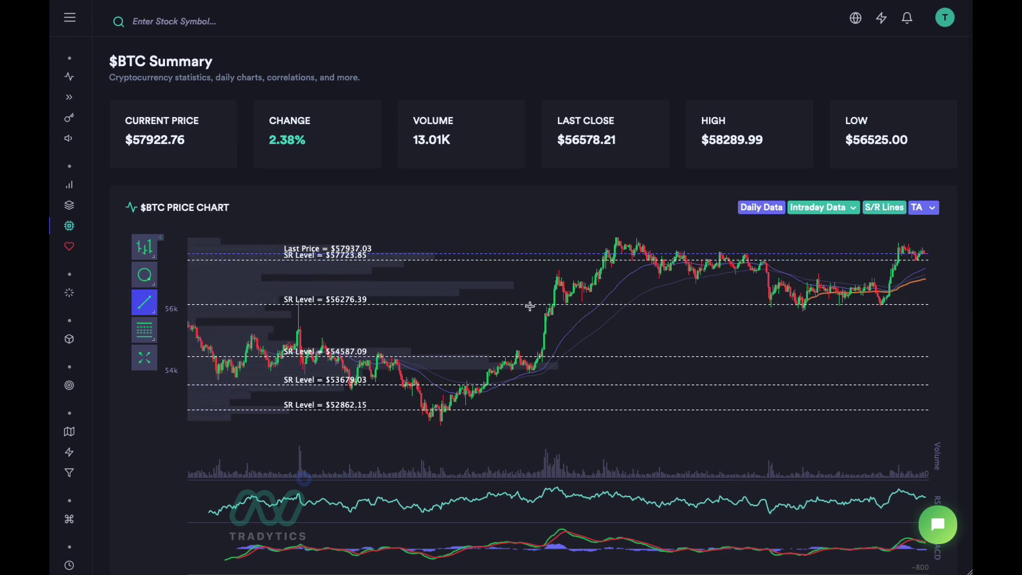
drag(531, 306, 925, 304)
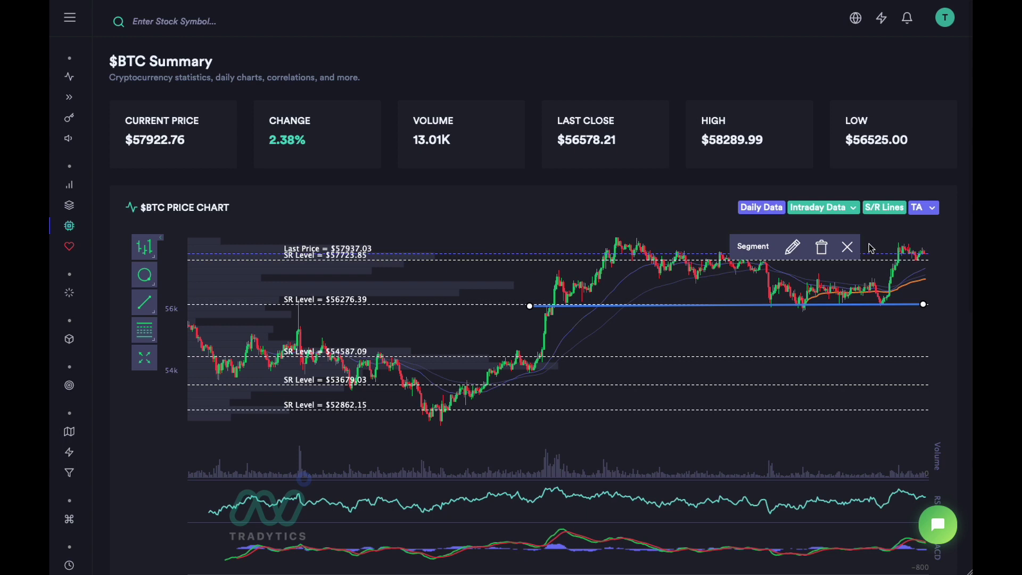
mouse_move(854, 305)
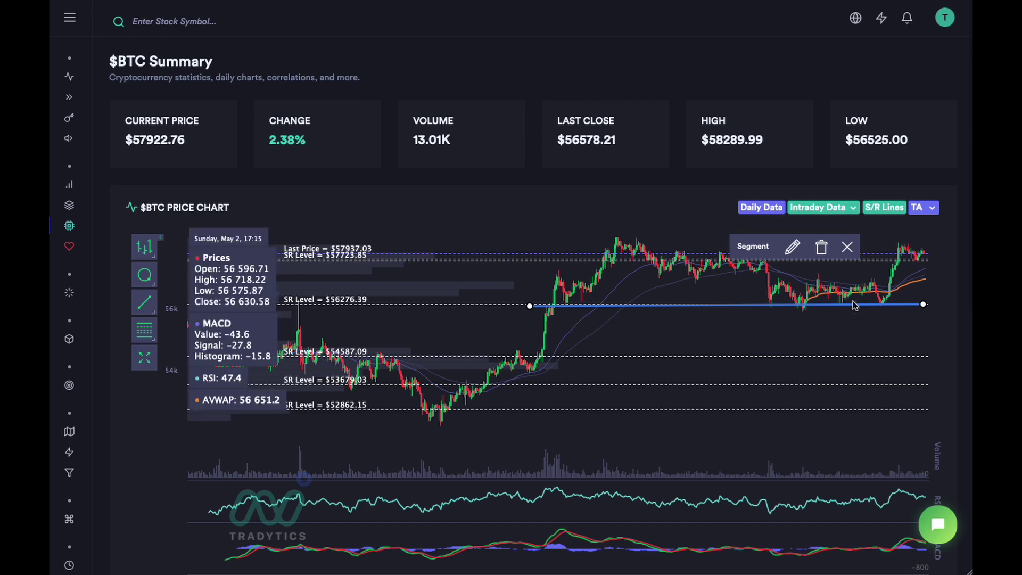
click(847, 247)
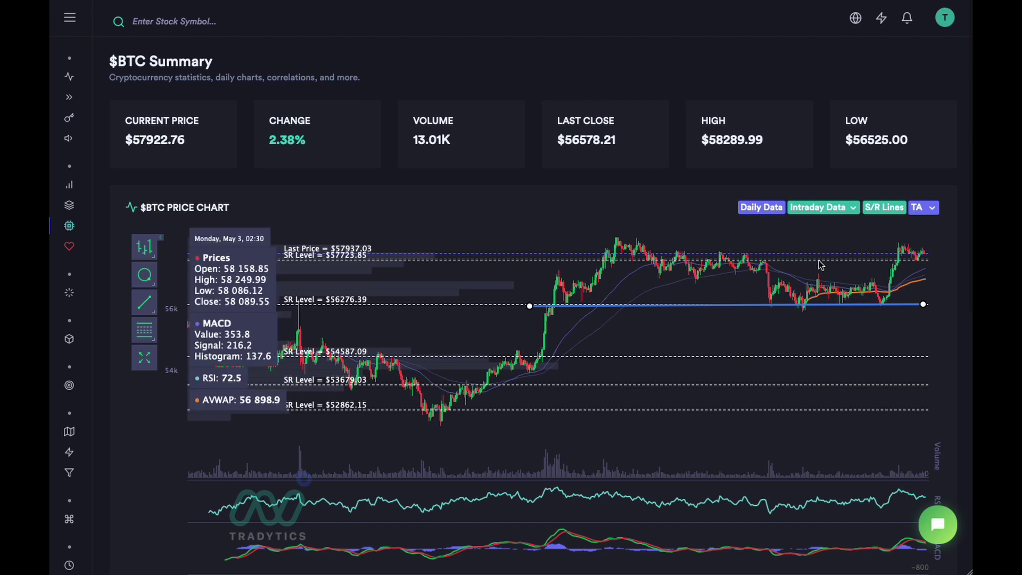
Step: Switch the daily chart to 15-minute intraday data and set the anchored VWAP period to 150
click(795, 208)
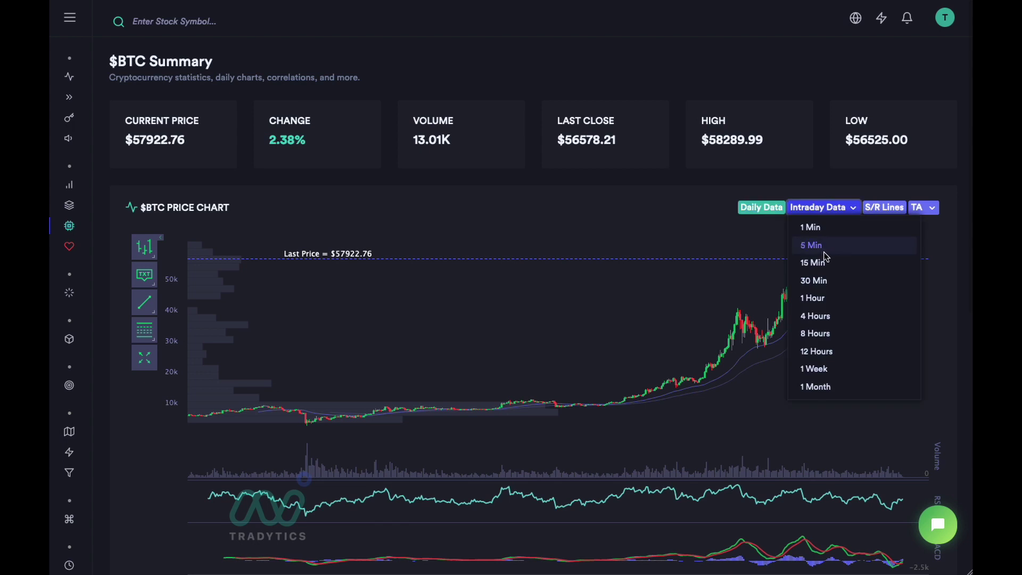
click(813, 262)
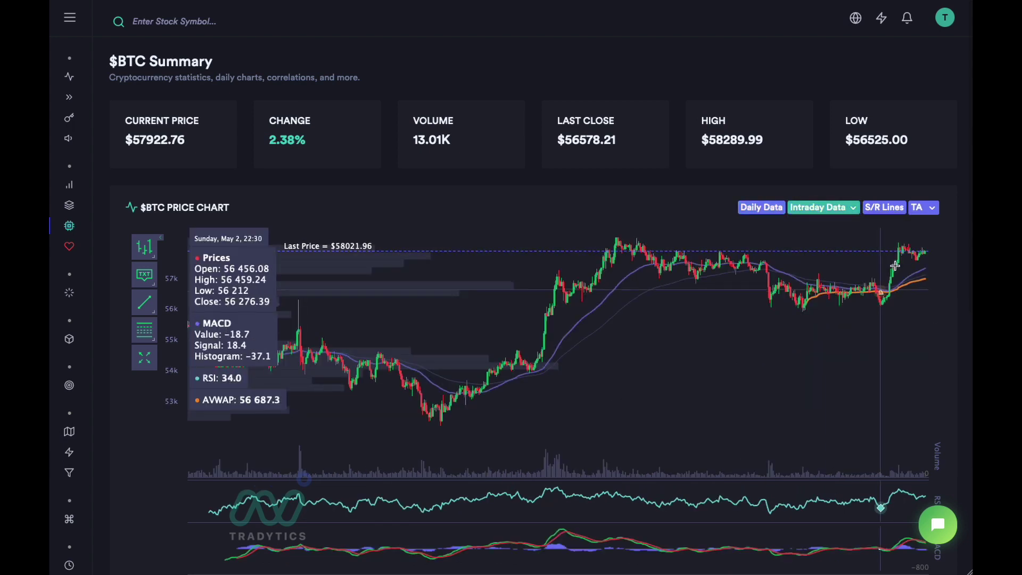
click(932, 208)
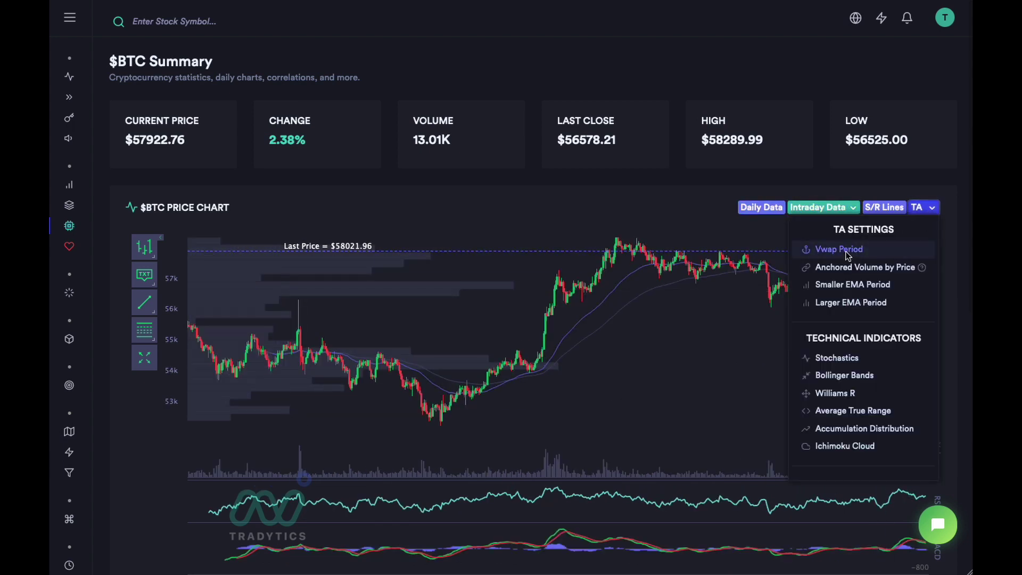
click(839, 249)
double_click(452, 293)
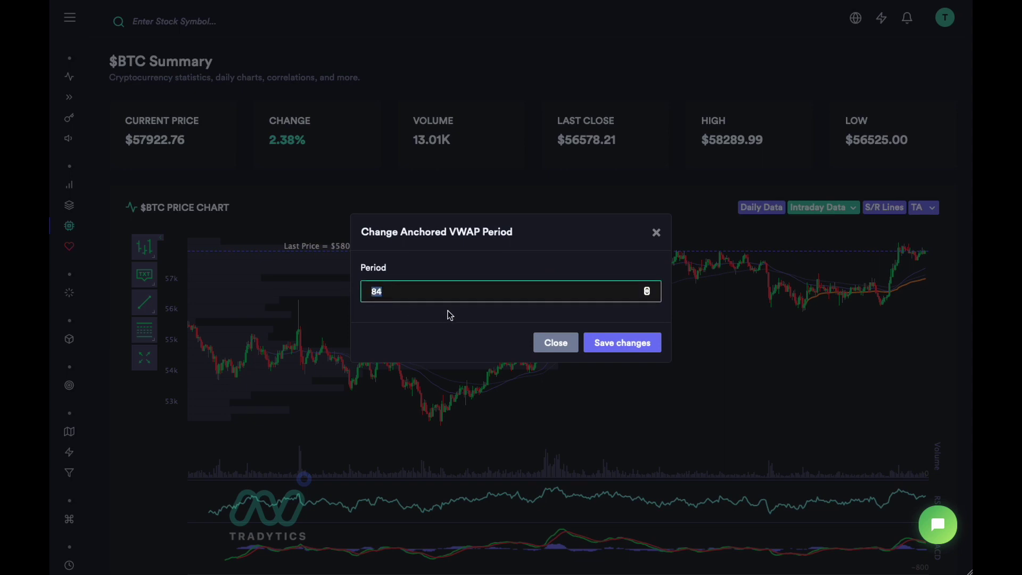
text(150)
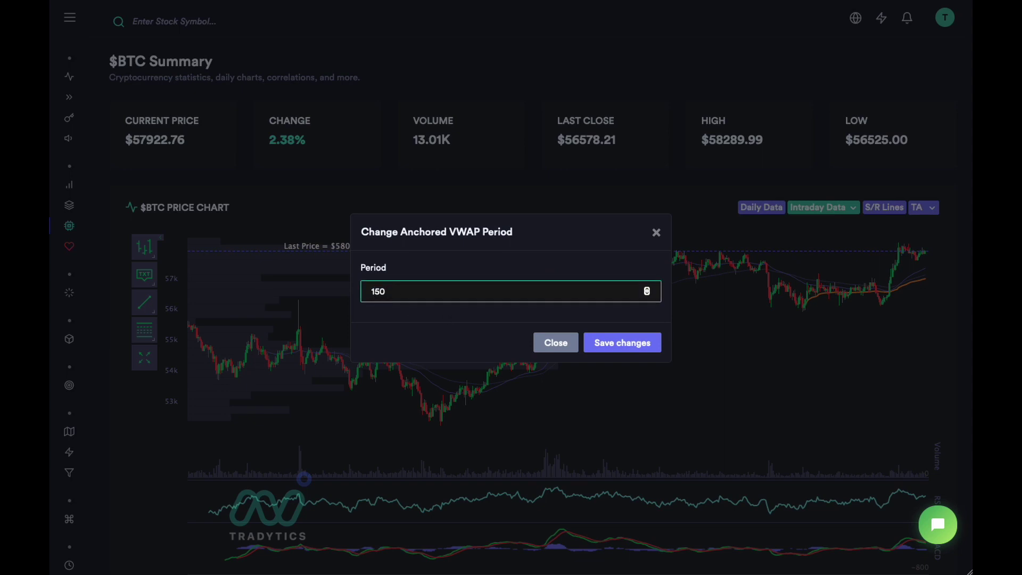
click(659, 345)
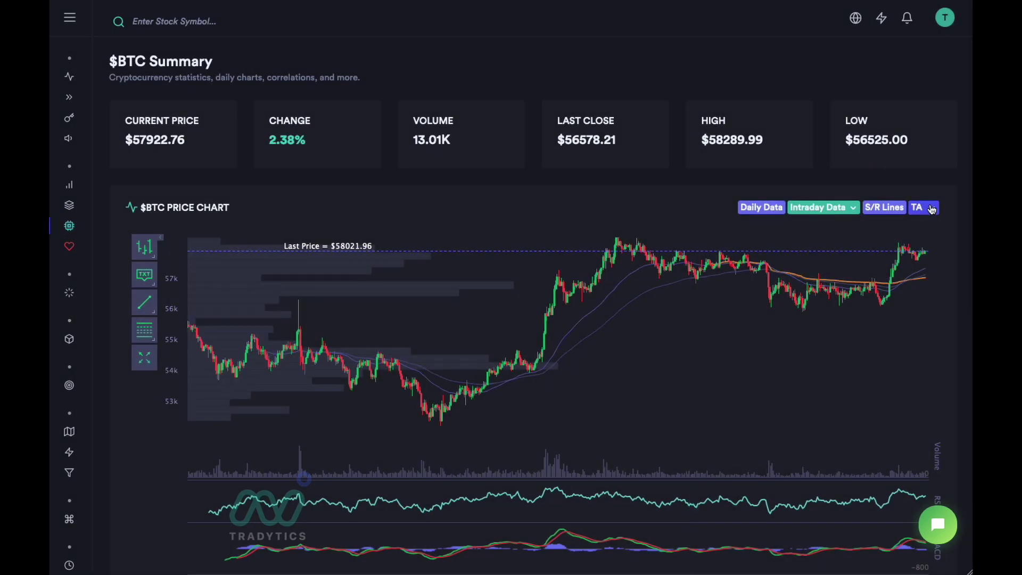
Step: Set the anchored VWAP period to 300 on the 15-minute BTC chart
click(925, 207)
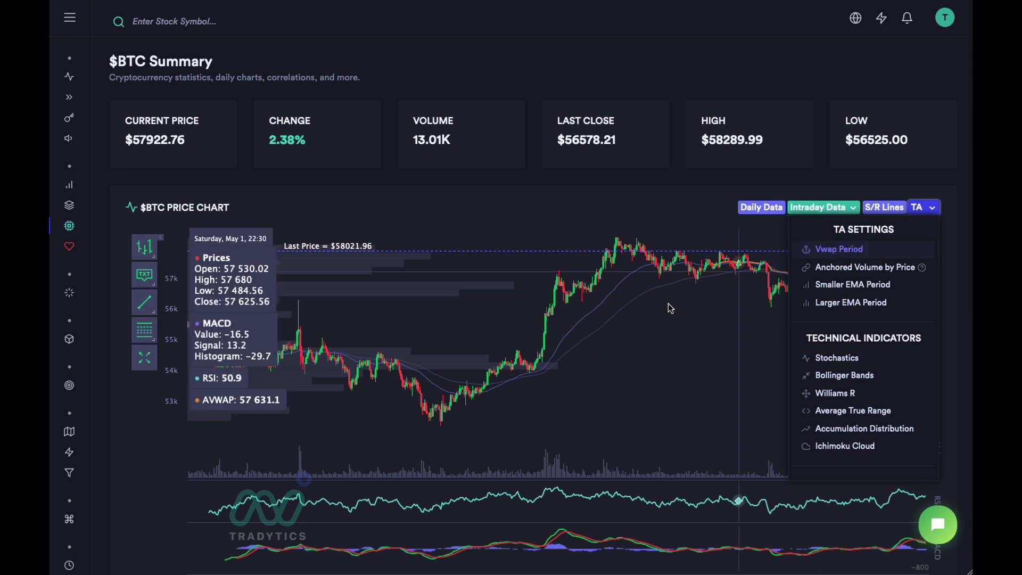
click(892, 305)
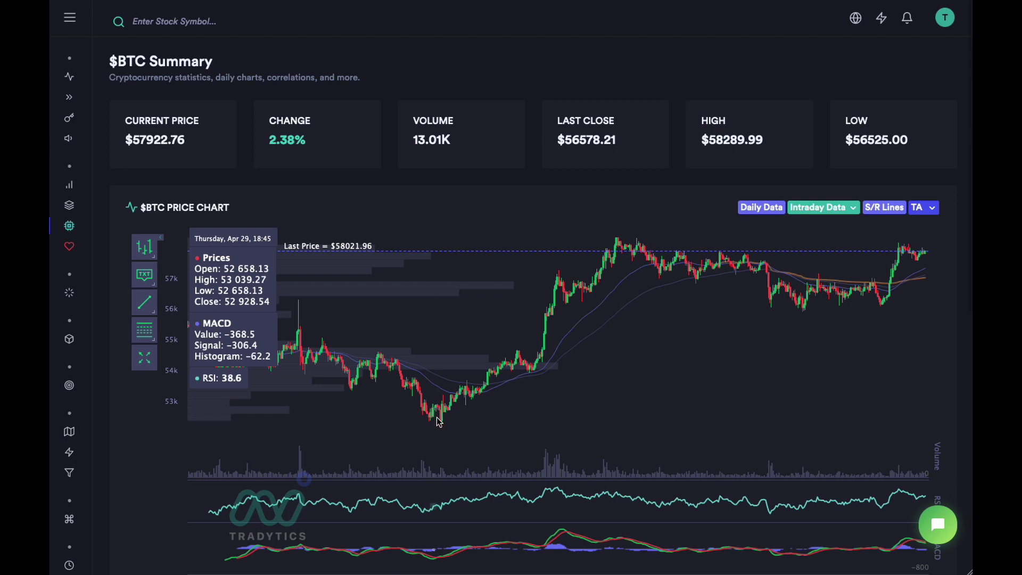
click(922, 208)
click(798, 263)
click(400, 292)
double_click(400, 292)
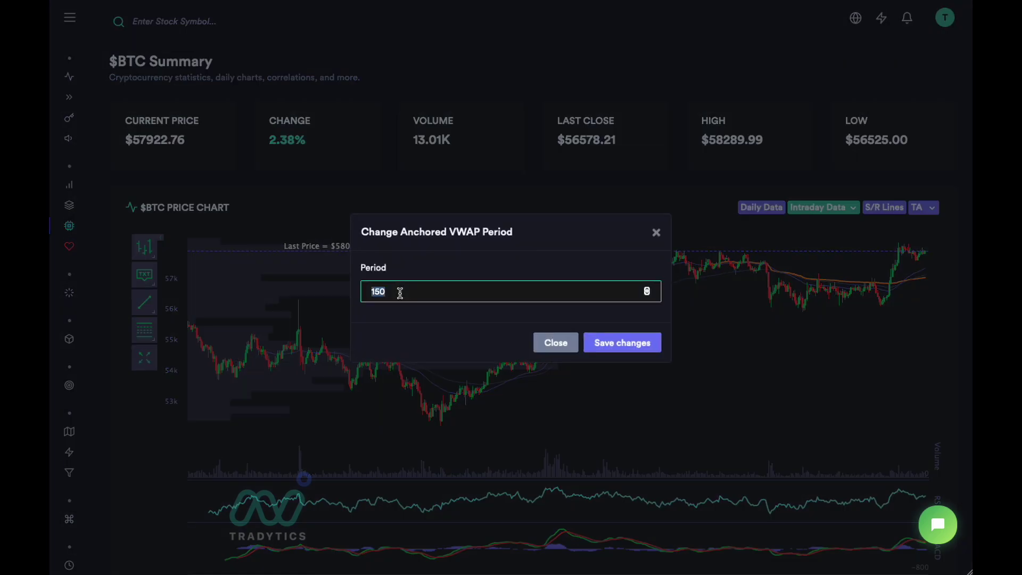
text(400)
key(BackSpace)
key(BackSpace)
key(BackSpace)
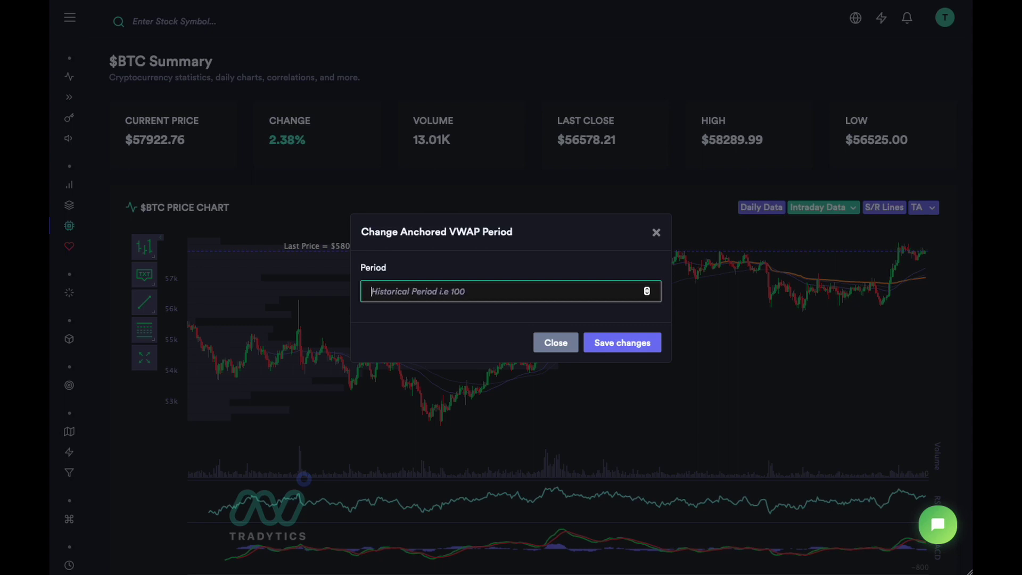
text(300)
click(596, 347)
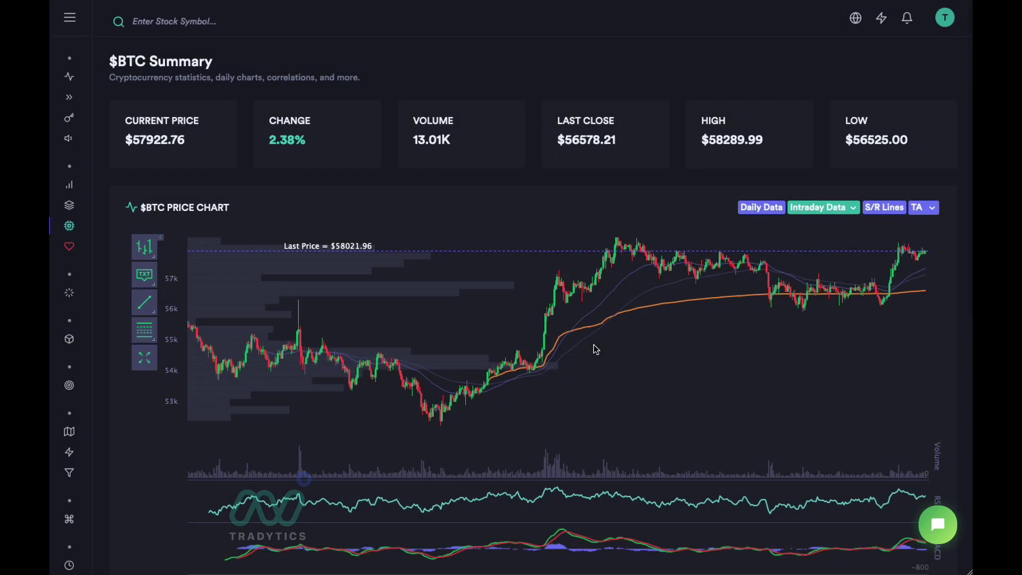
Step: Change the anchored VWAP period to 350 to anchor it further back in time
click(931, 209)
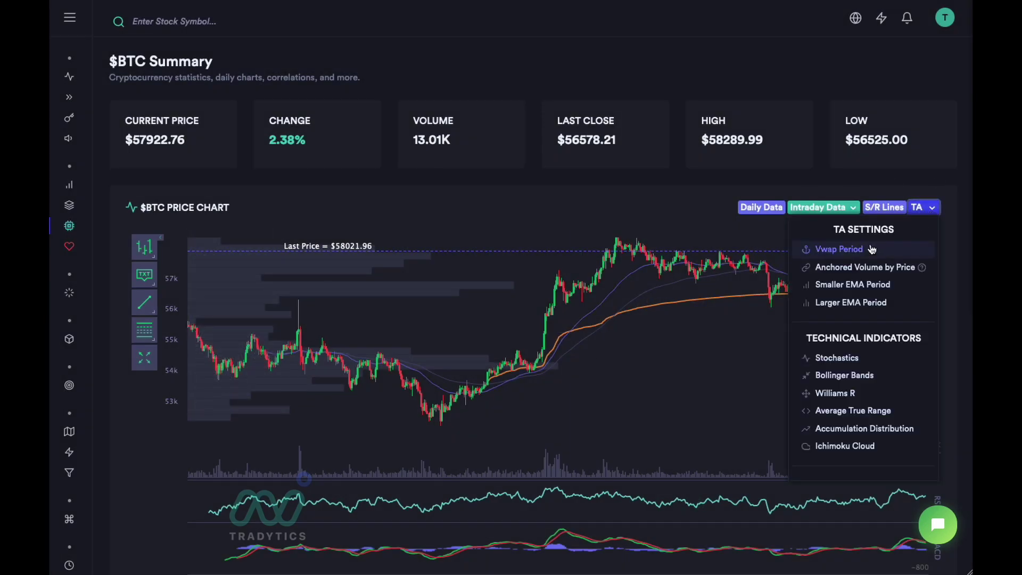
click(873, 248)
click(398, 287)
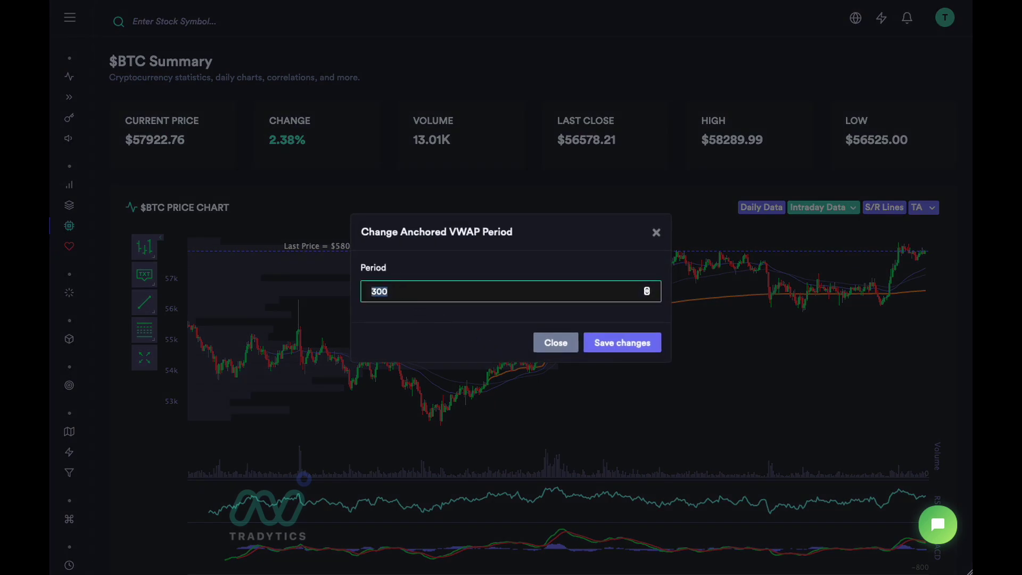
key(BackSpace)
key(BackSpace)
text(50)
click(630, 342)
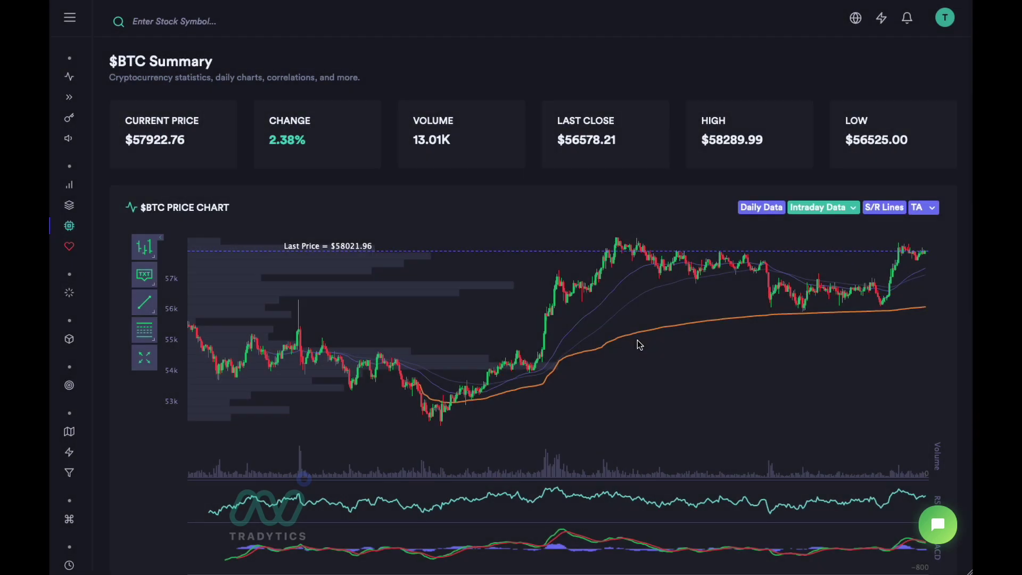
Step: Reduce the anchored VWAP period to 320
click(931, 208)
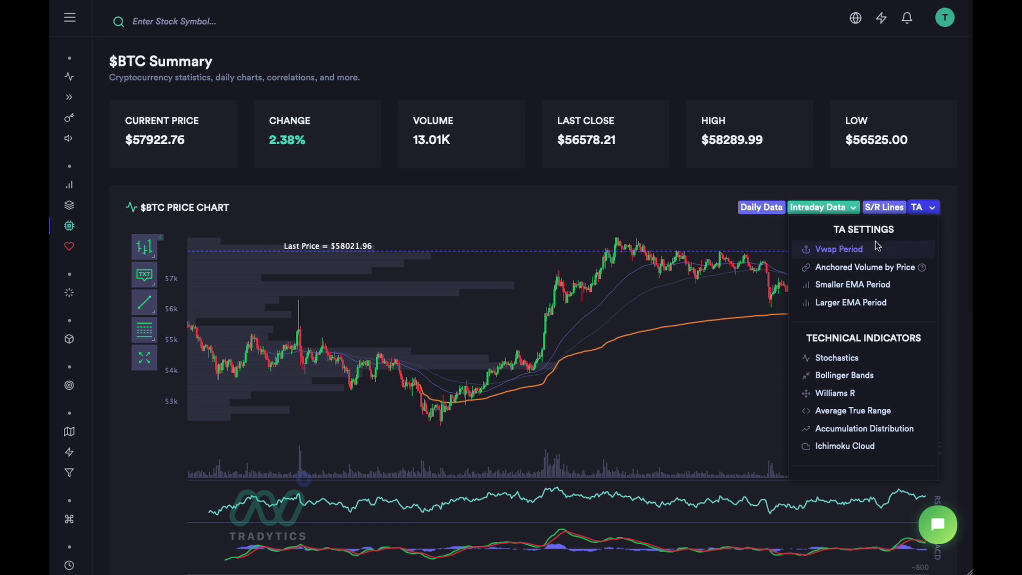
click(826, 248)
double_click(441, 288)
text(240)
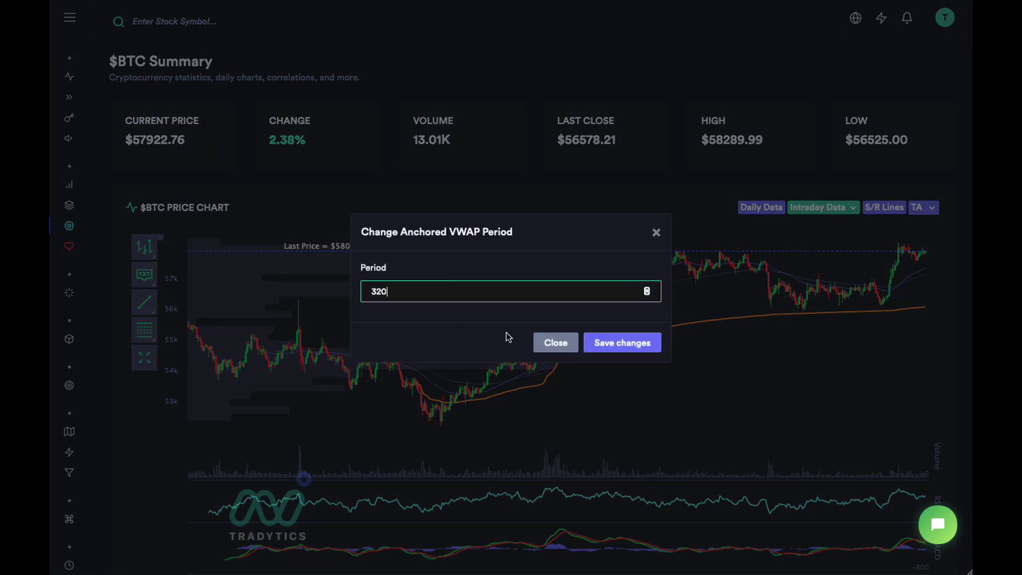
click(617, 345)
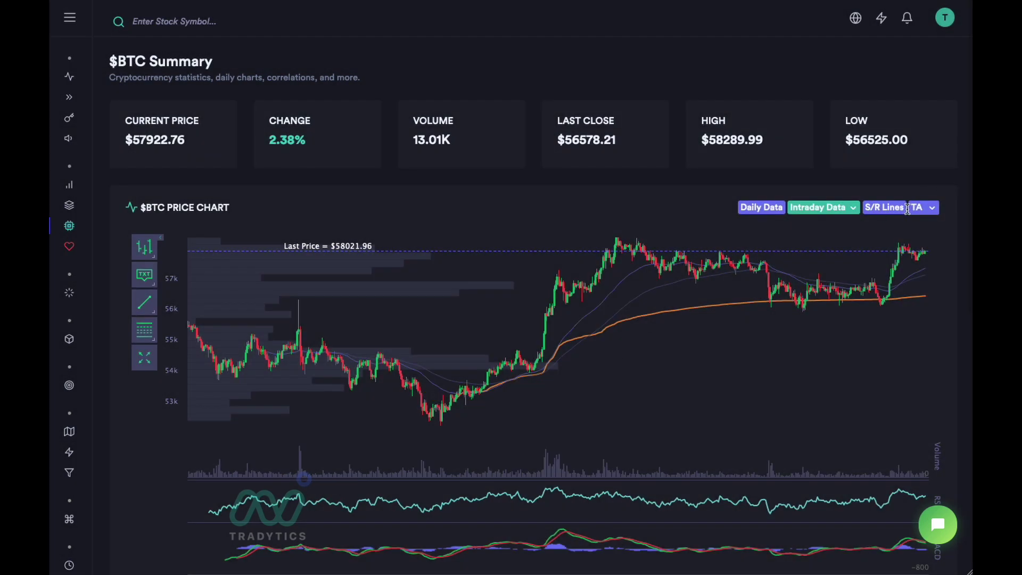
Step: Set the anchored VWAP period to 330 so the line starts at the major low
click(931, 208)
click(833, 265)
double_click(429, 293)
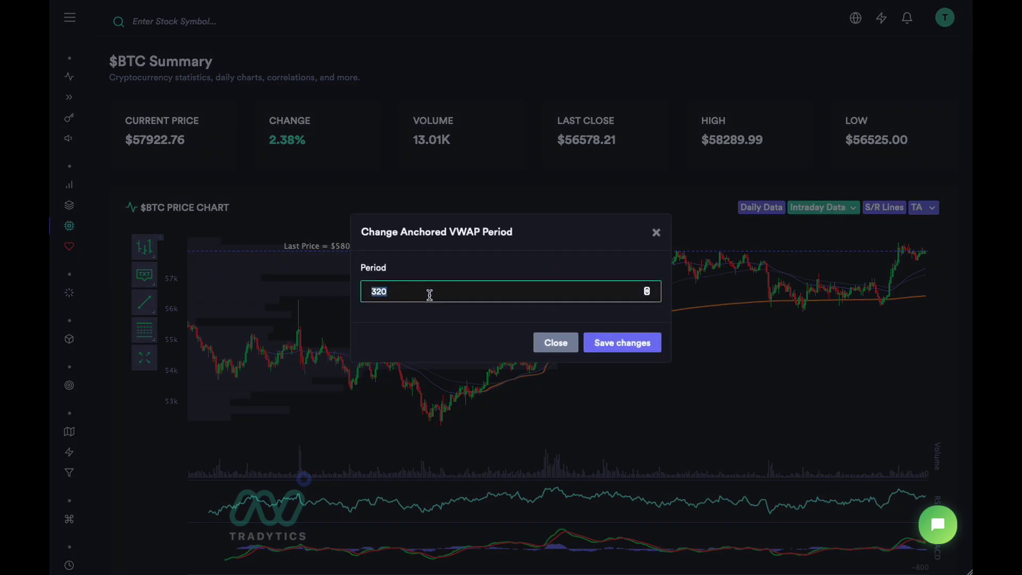
text(330)
click(587, 349)
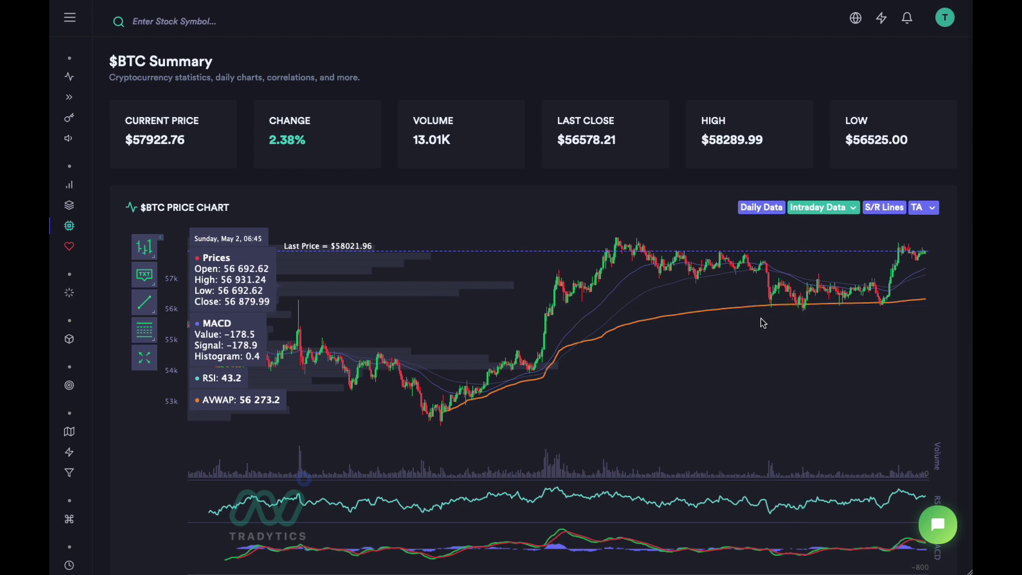
Step: Draw a near-horizontal segment near 56,000 beneath the May 2 lows along the anchored VWAP, and move it down to about 53,000
click(144, 302)
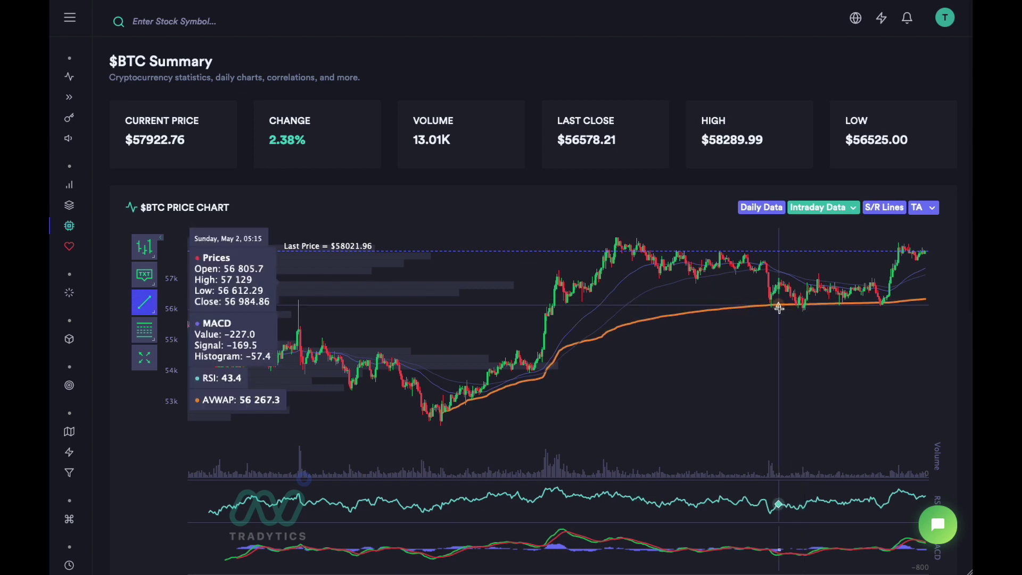
drag(746, 306, 903, 305)
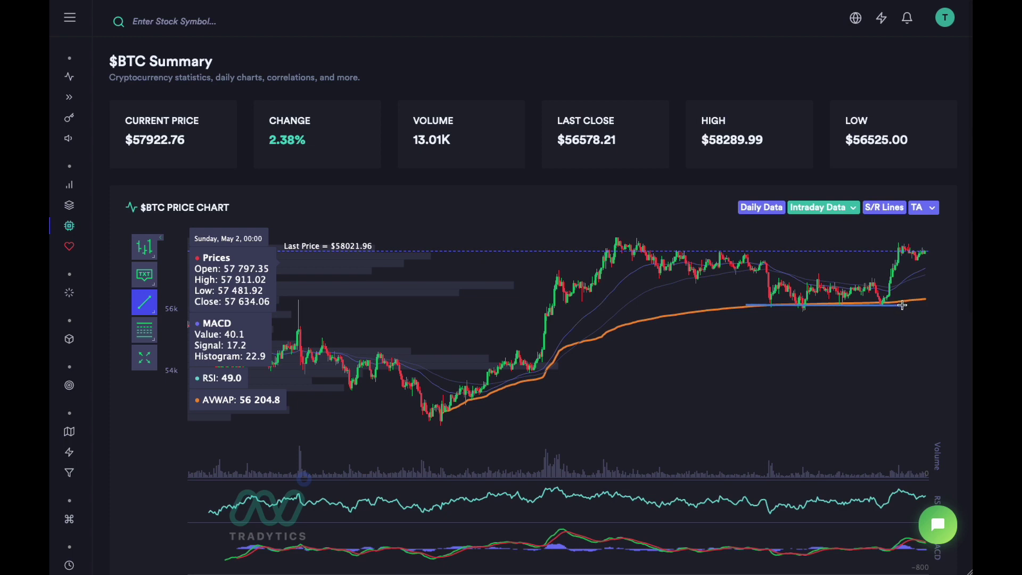
click(794, 304)
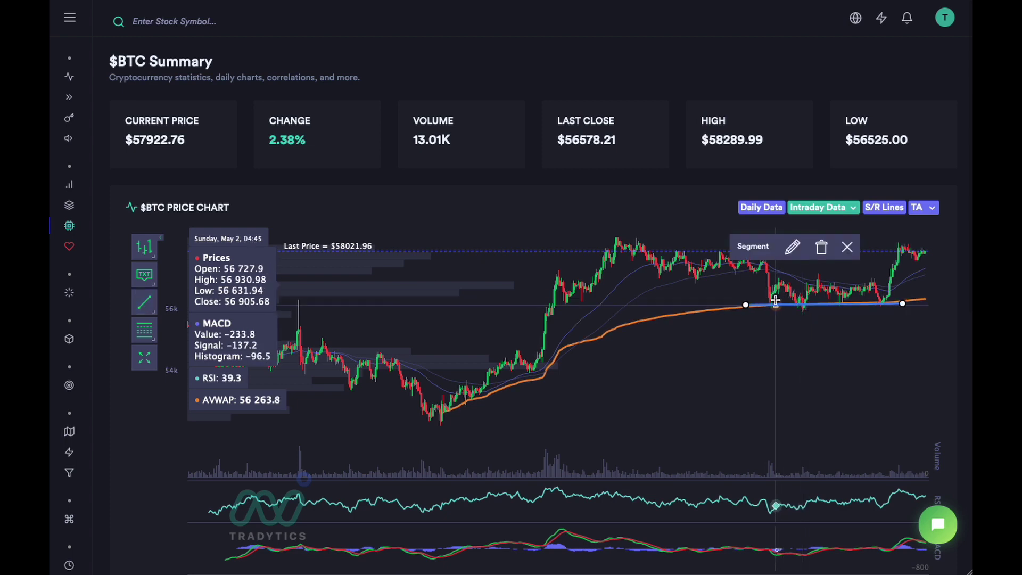
drag(775, 301, 784, 306)
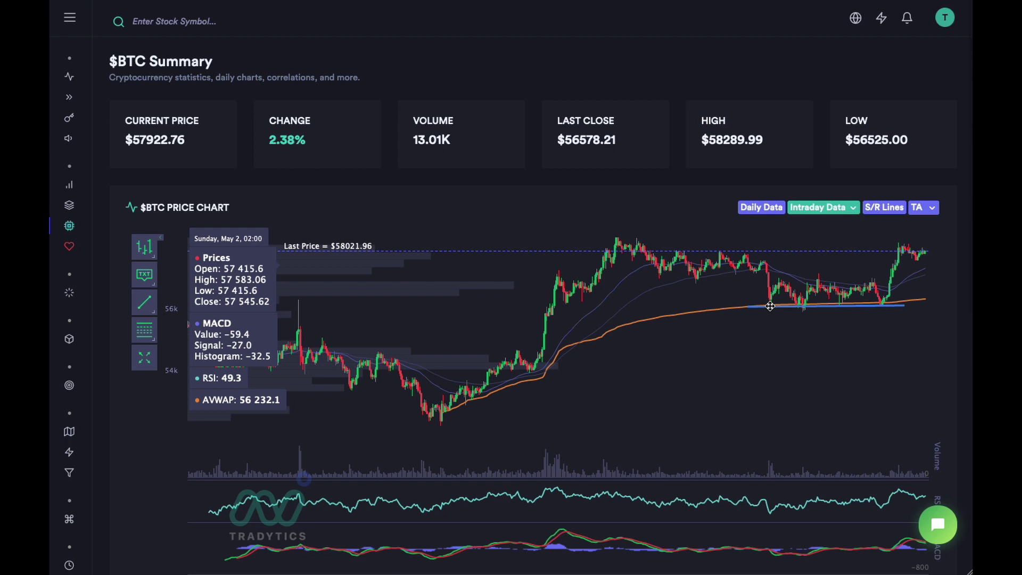
drag(771, 307, 776, 395)
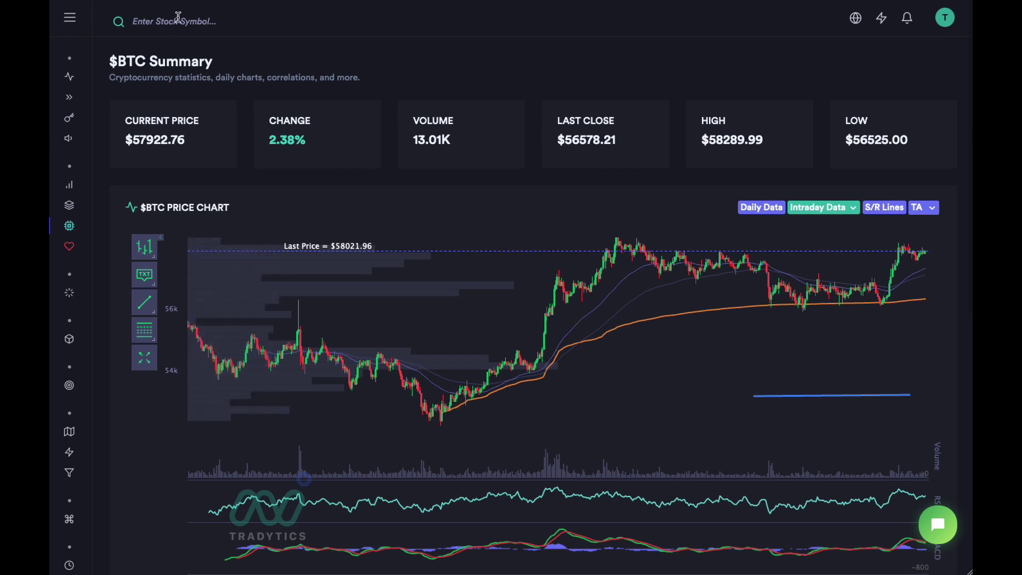
Step: Load the ETH summary and switch its price chart to 15-minute intraday data
text(eth)
key(Return)
click(823, 208)
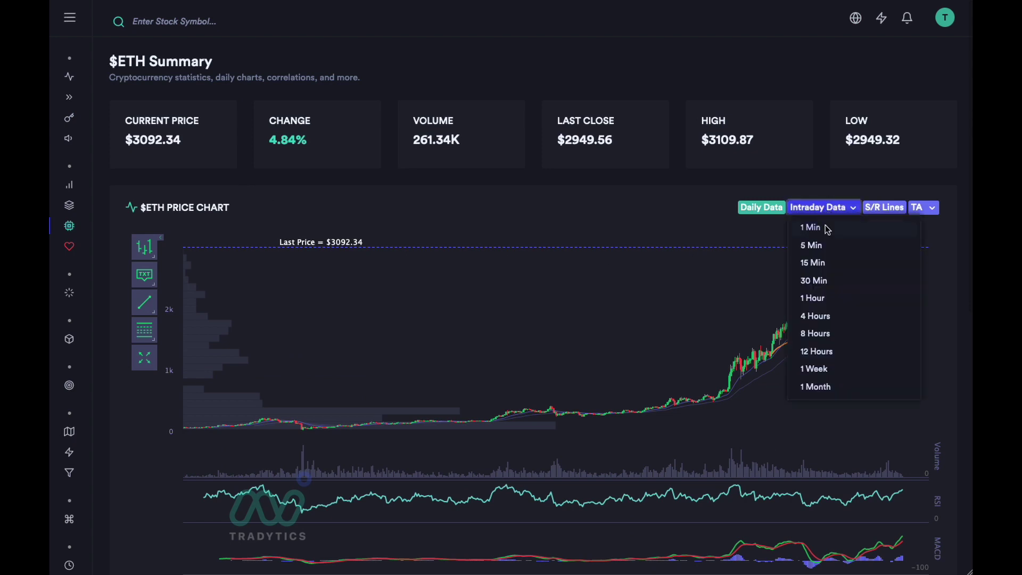
click(824, 263)
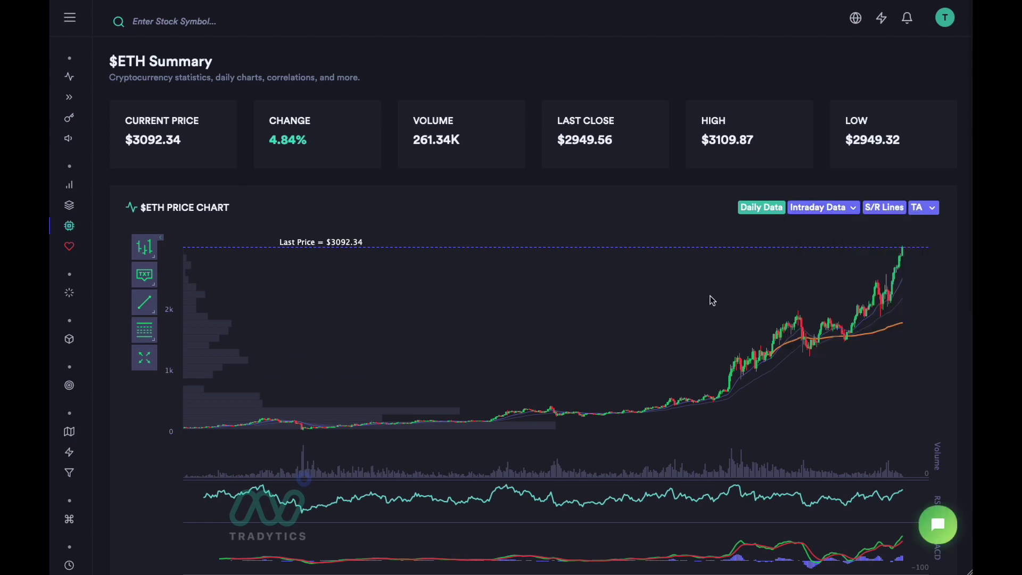
Step: Draw a rising trendline segment from the April 28 low beneath the later lows, and delete it
mouse_move(231, 404)
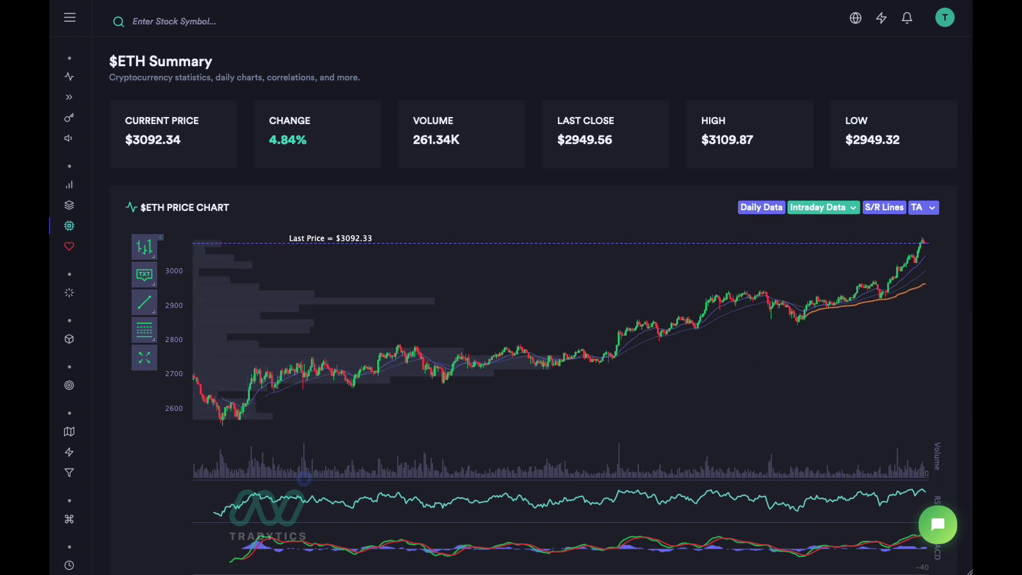
click(144, 303)
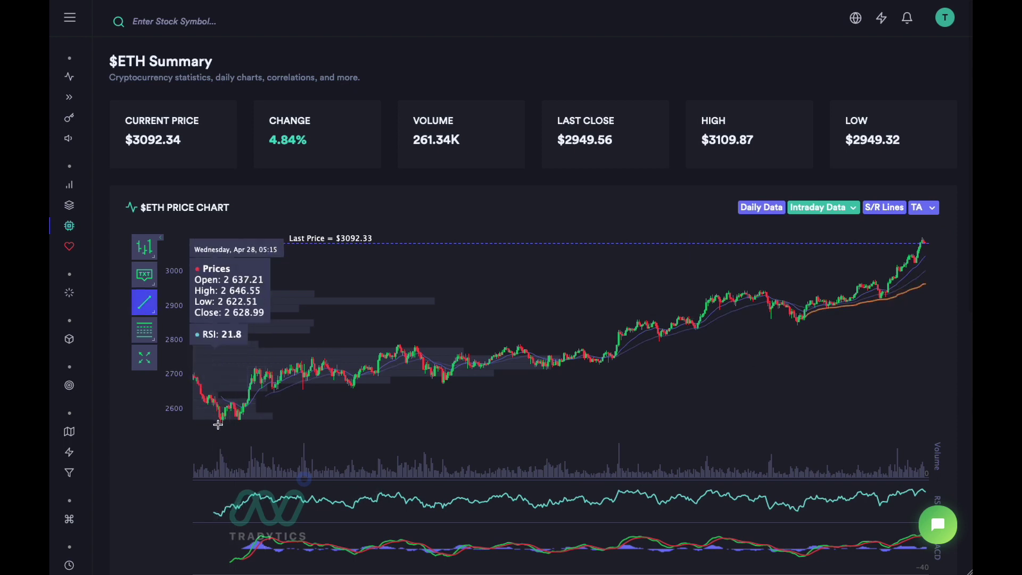
drag(219, 425, 381, 420)
drag(740, 364, 874, 315)
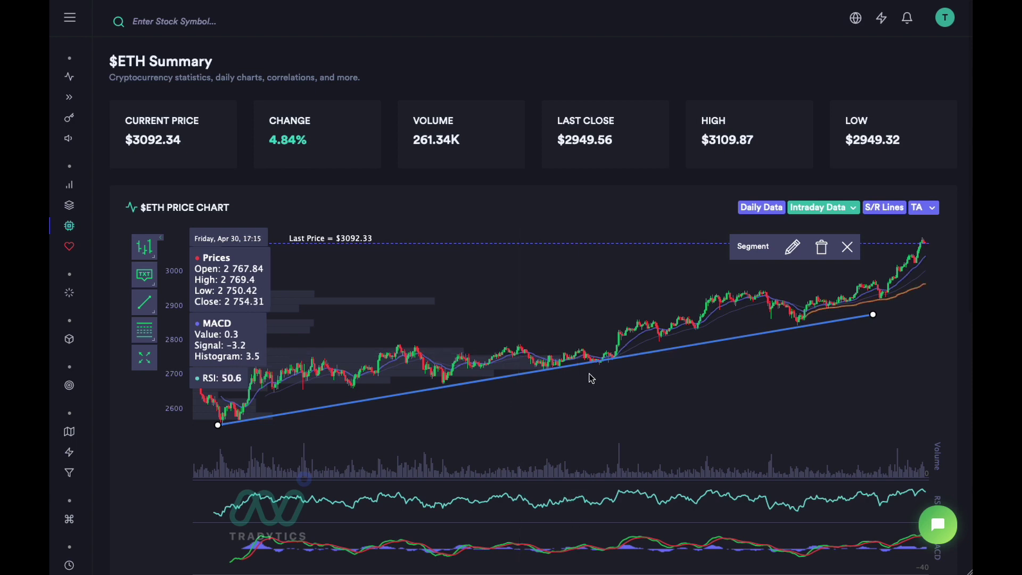
click(823, 247)
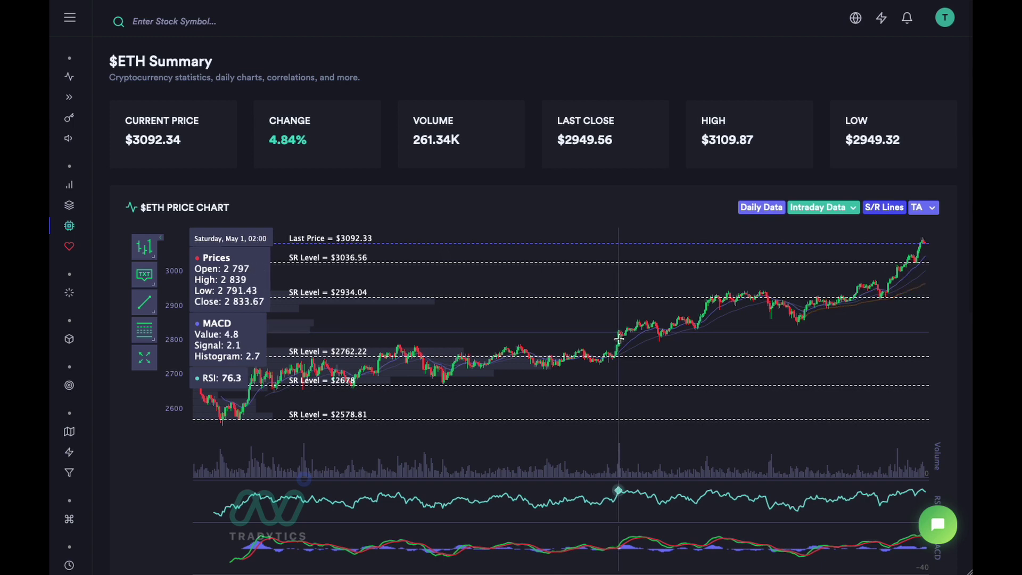
Step: Draw a near-horizontal resistance segment just above the 2762.22 S/R level, from the first April 30 highs to just past the May 1 breakout
click(144, 302)
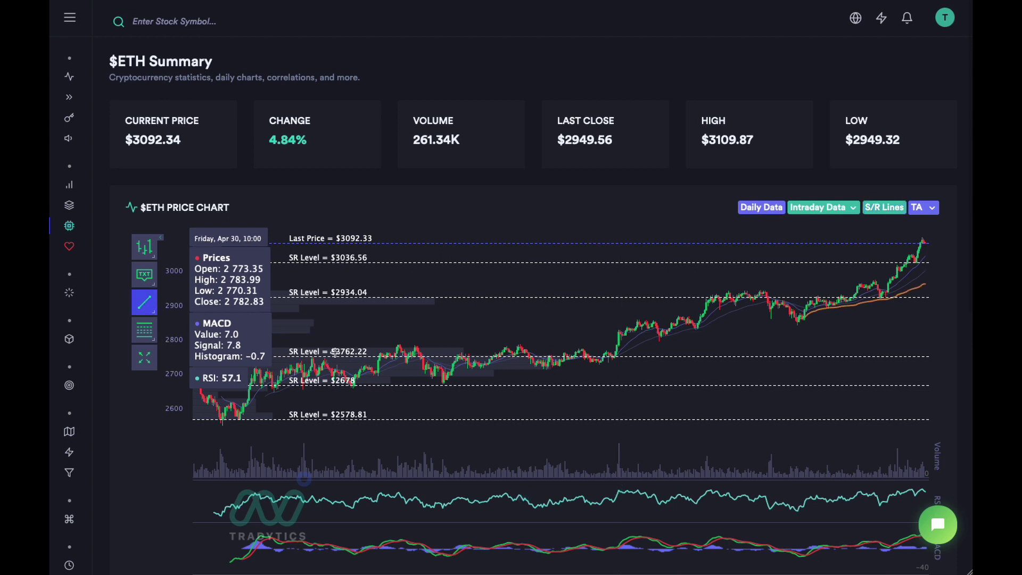
click(392, 349)
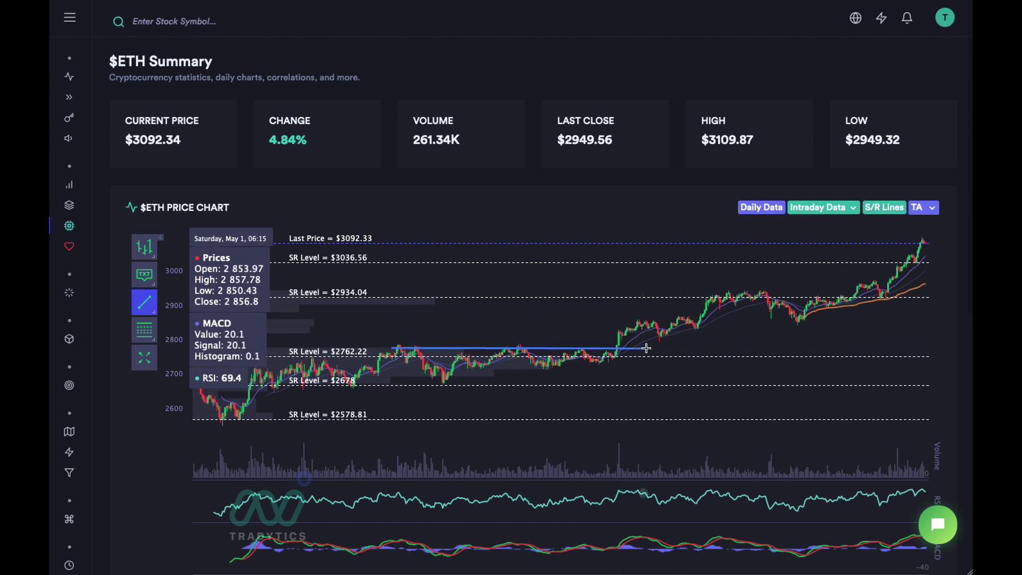
click(647, 347)
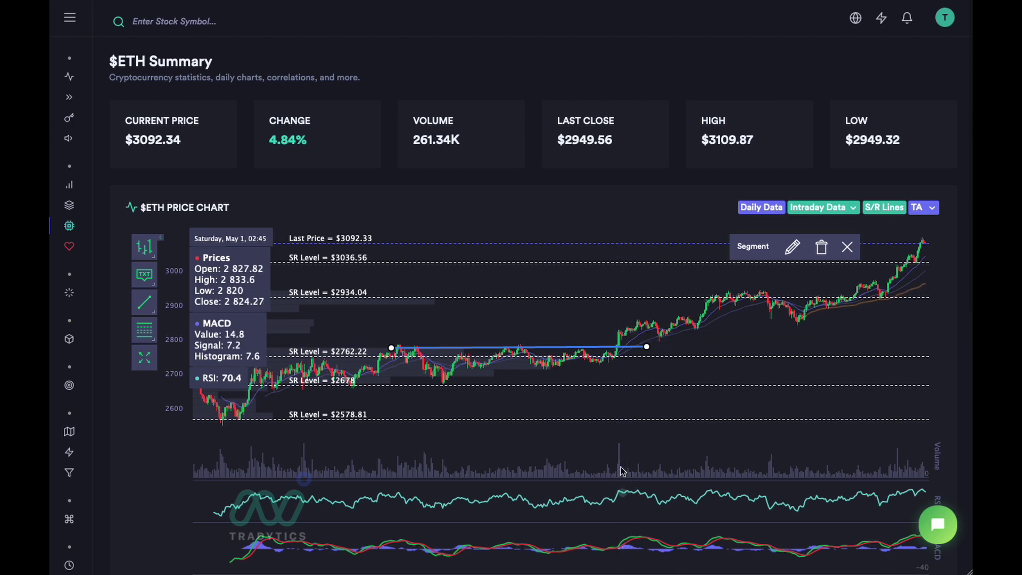
Step: Draw a small circle around the May 1 breakout candles just above the resistance segment
click(155, 288)
click(171, 302)
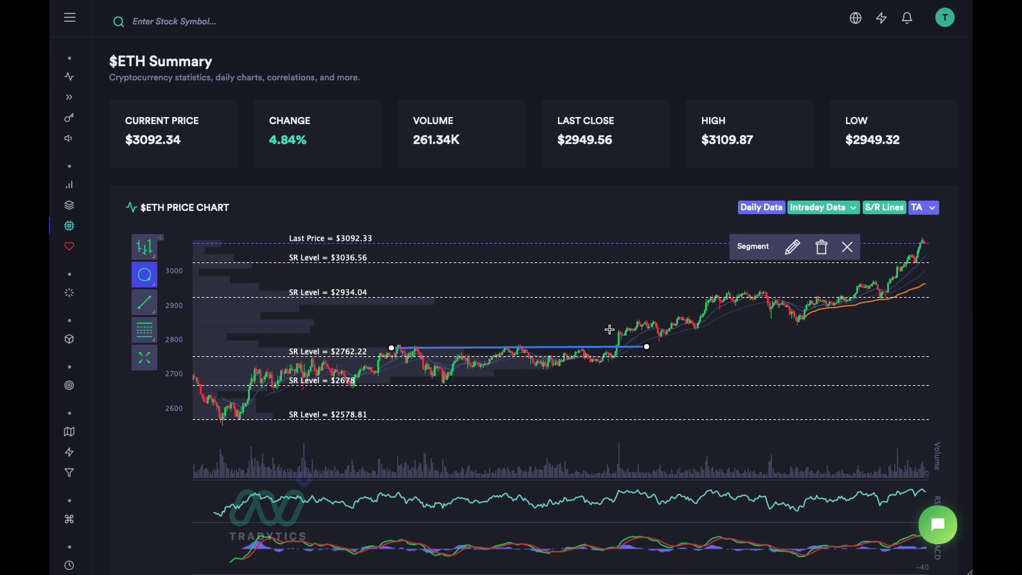
drag(618, 337, 625, 343)
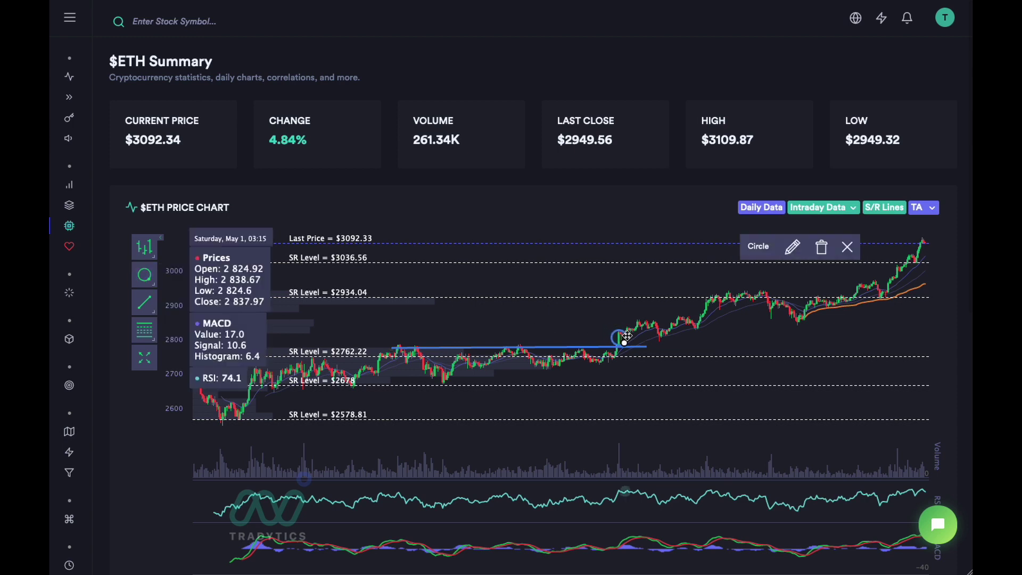
click(622, 338)
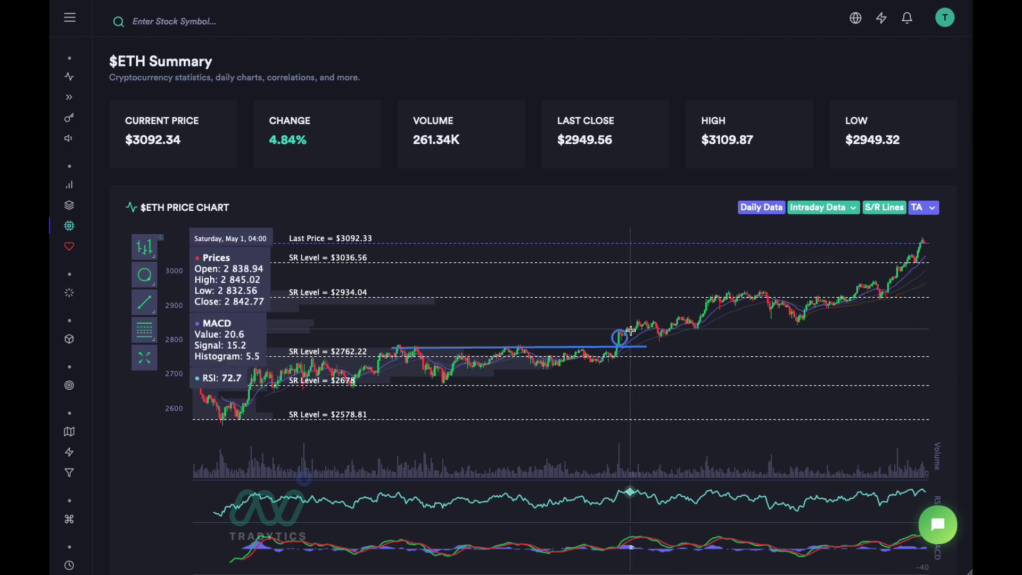
Step: Zoom in on the latest ETH candles to examine price against the anchored VWAP and S/R levels, and reset the zoom
click(800, 279)
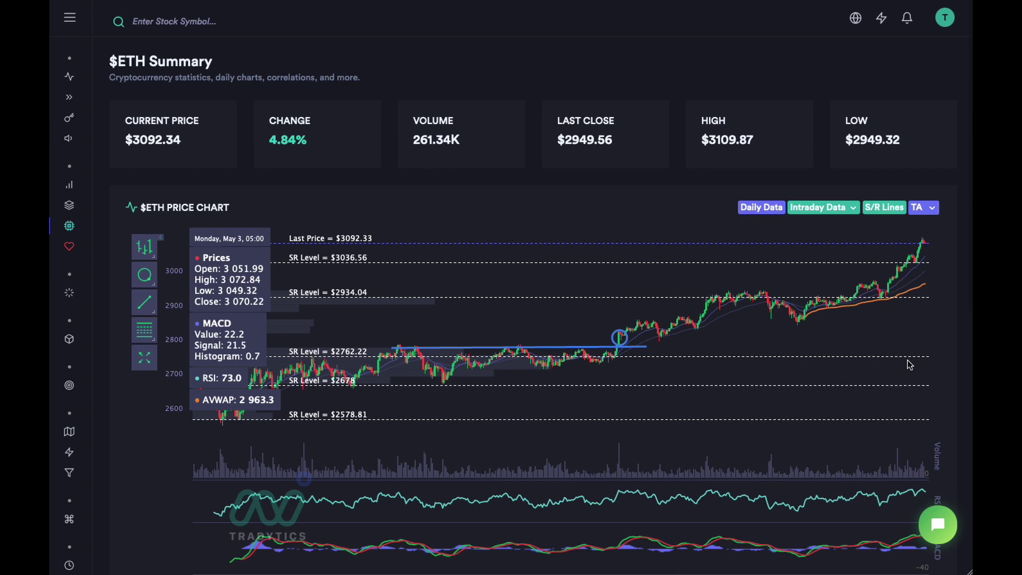
drag(754, 231, 947, 373)
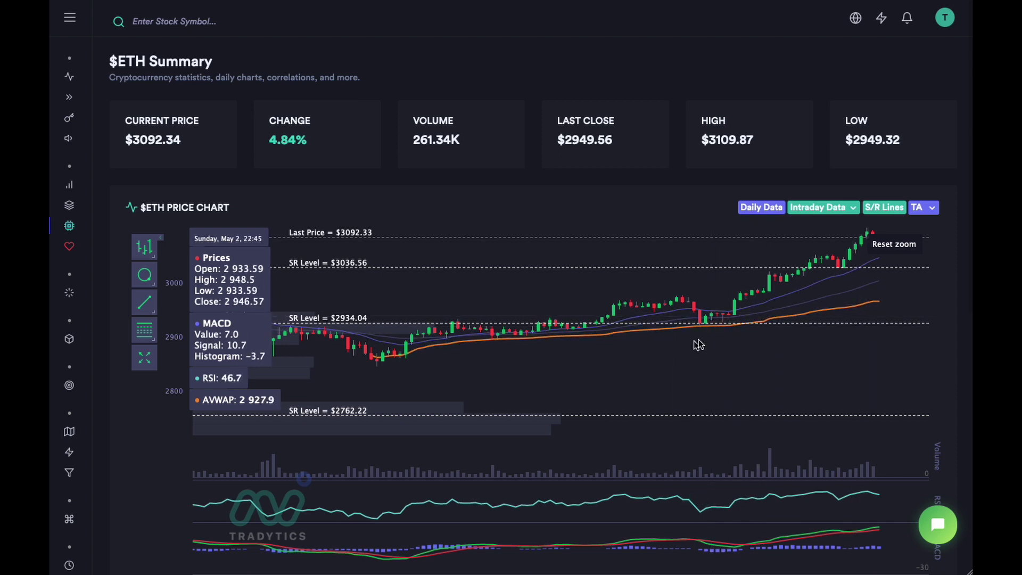
click(894, 244)
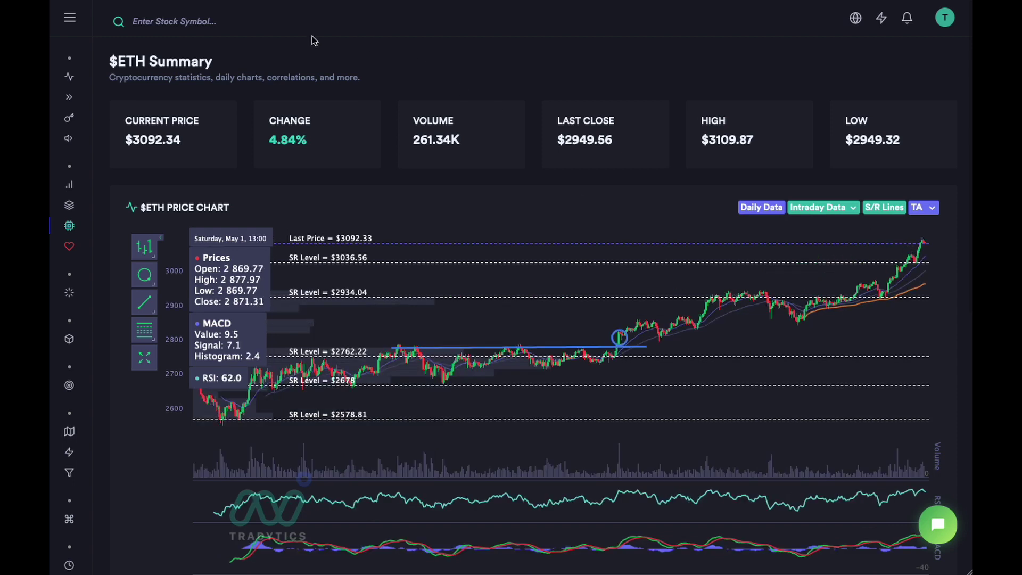
Step: Load the summary page and price chart for DOGE
click(191, 18)
text(DOGE)
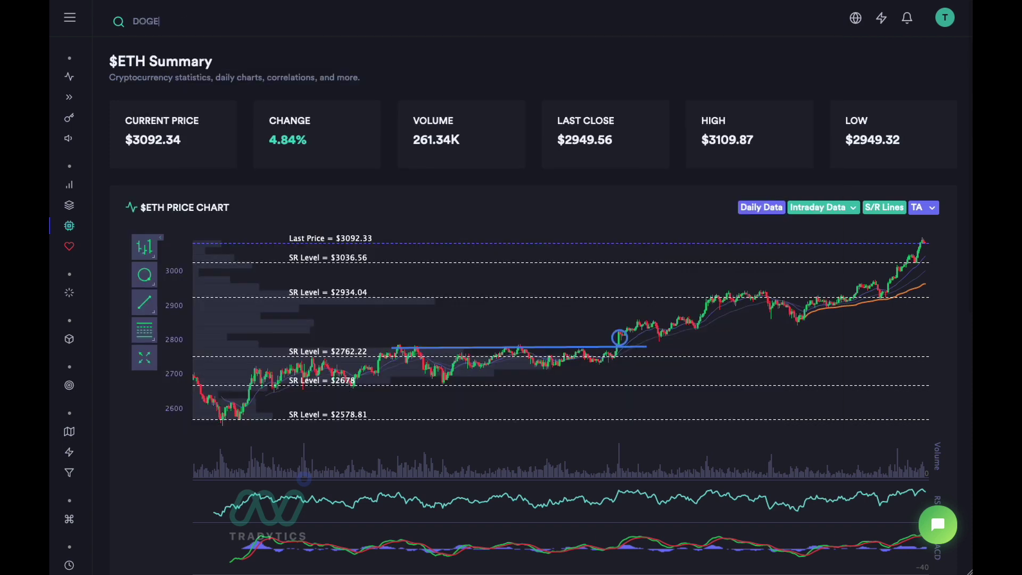
key(Return)
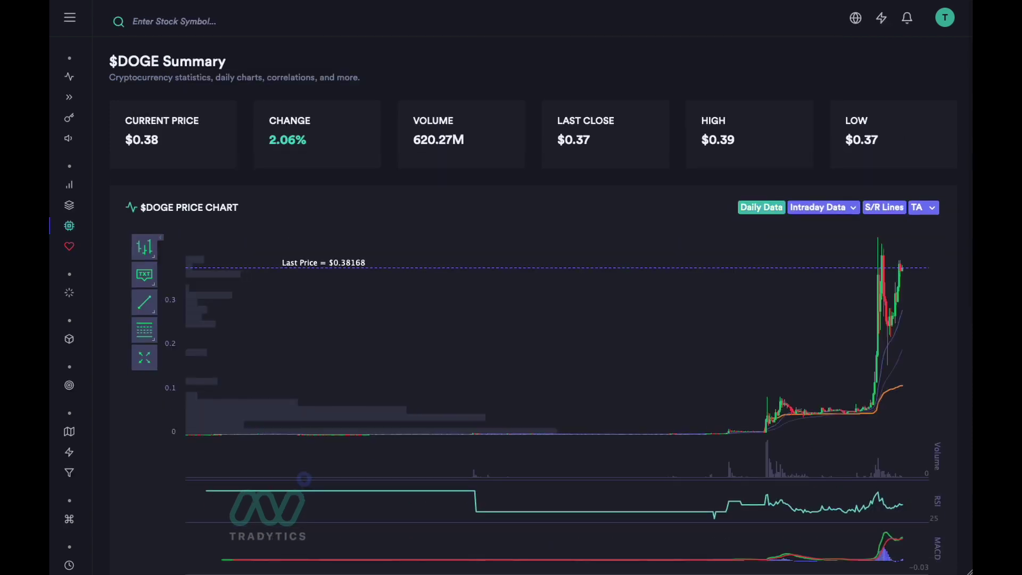
Step: Switch the DOGE price chart to 15-minute intraday data and show its support and resistance lines
click(820, 207)
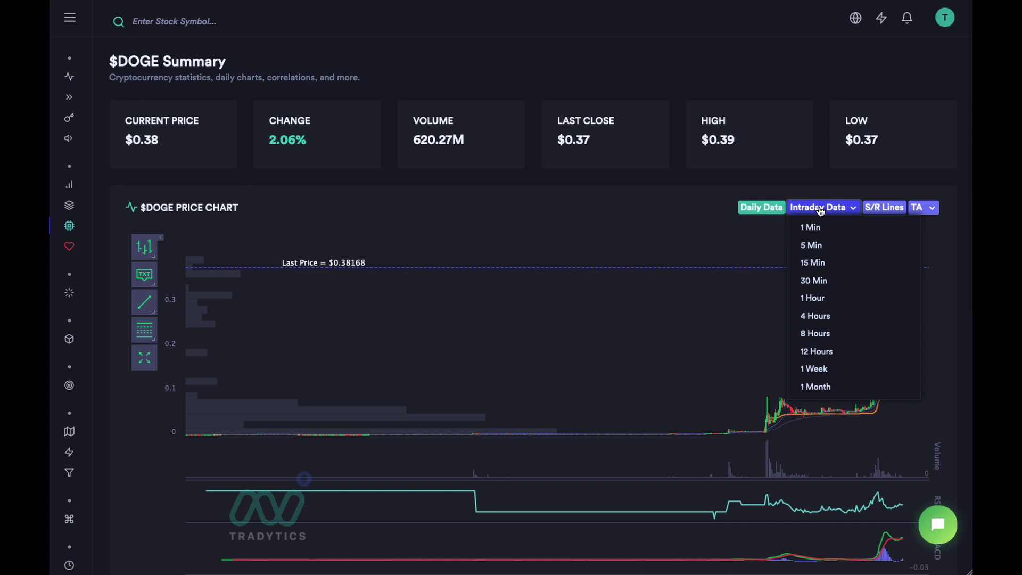
click(809, 265)
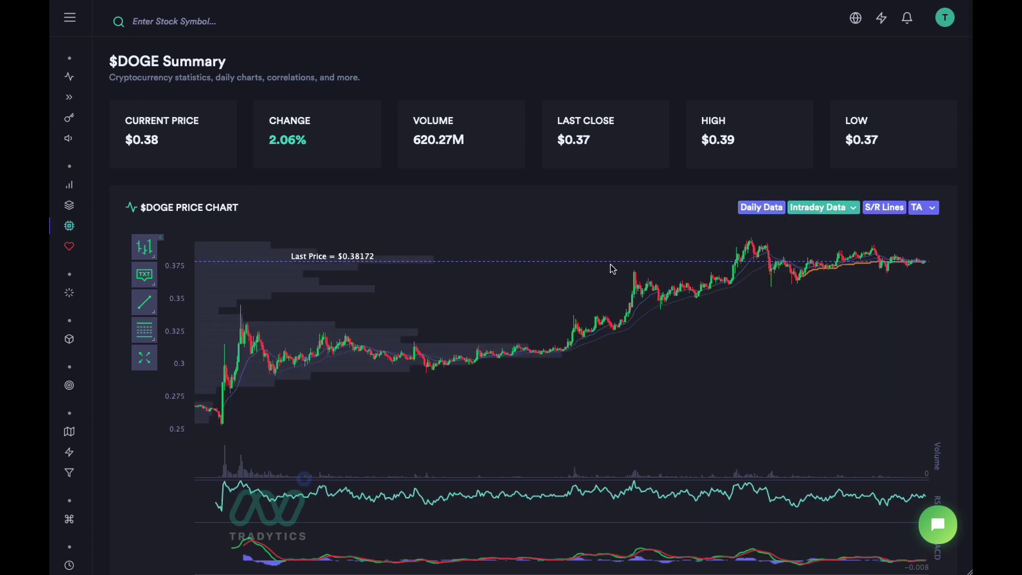
click(879, 209)
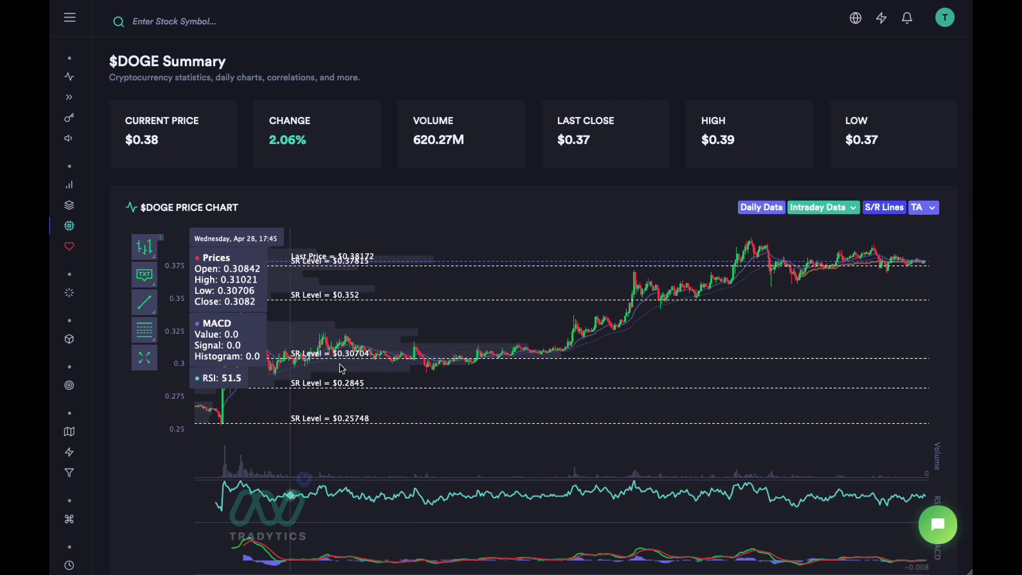
Step: Draw a horizontal support segment under the consolidation lows that start April 28, between the 0.30704 and 0.2845 S/R levels
click(141, 297)
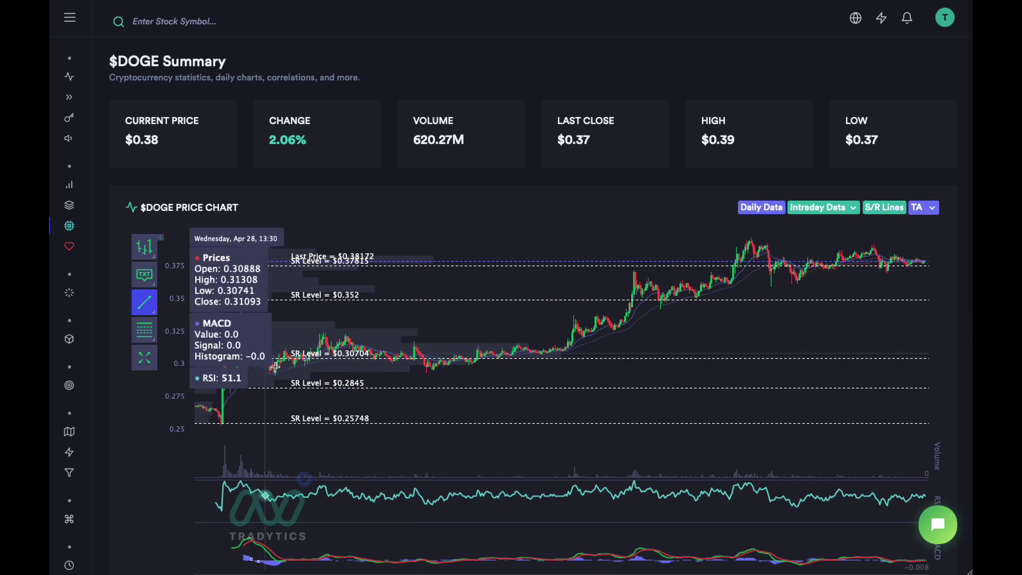
drag(265, 372, 465, 370)
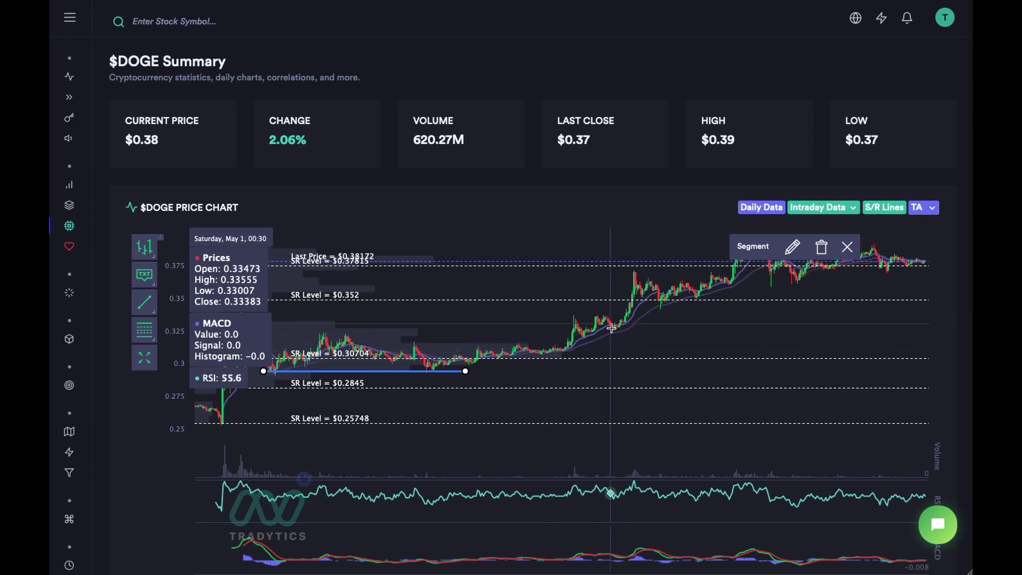
Step: Draw a short segment under the pullback lows just before the sharp May 1 rally
drag(538, 238, 960, 407)
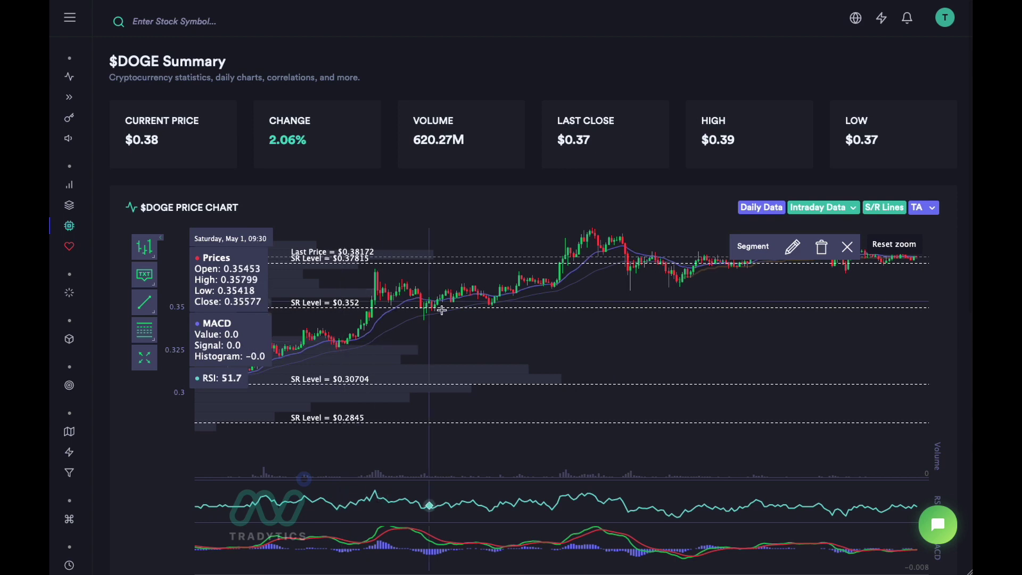
click(143, 303)
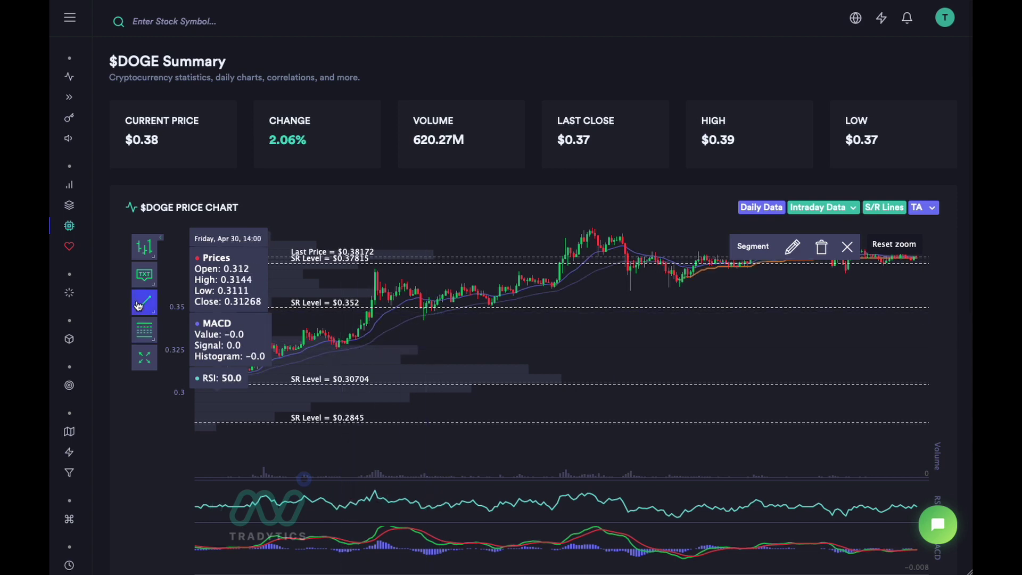
click(327, 349)
click(360, 352)
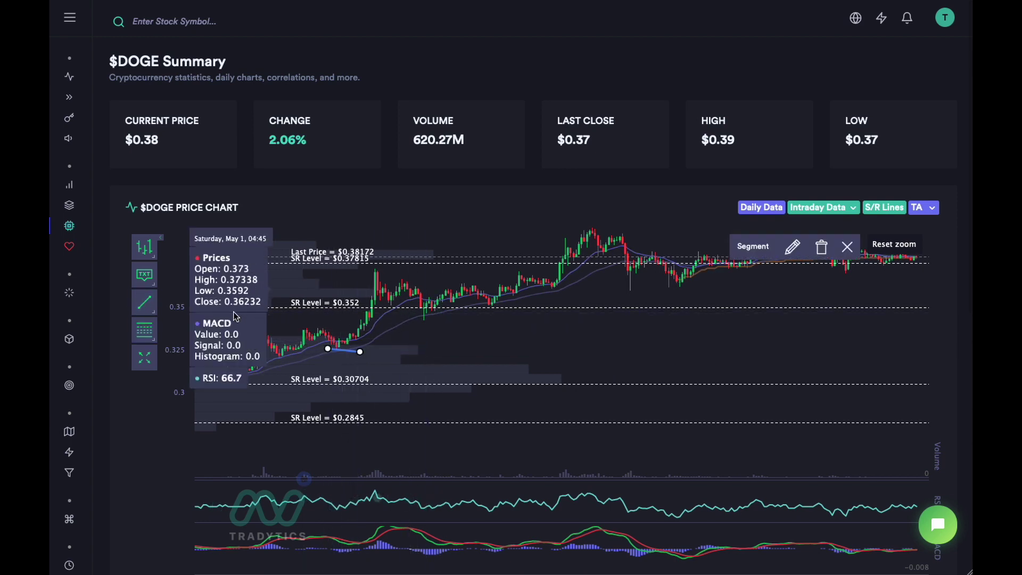
Step: Draw a near-horizontal support segment just below the 0.352 S/R level, under the May 1 consolidation lows
click(144, 302)
click(409, 313)
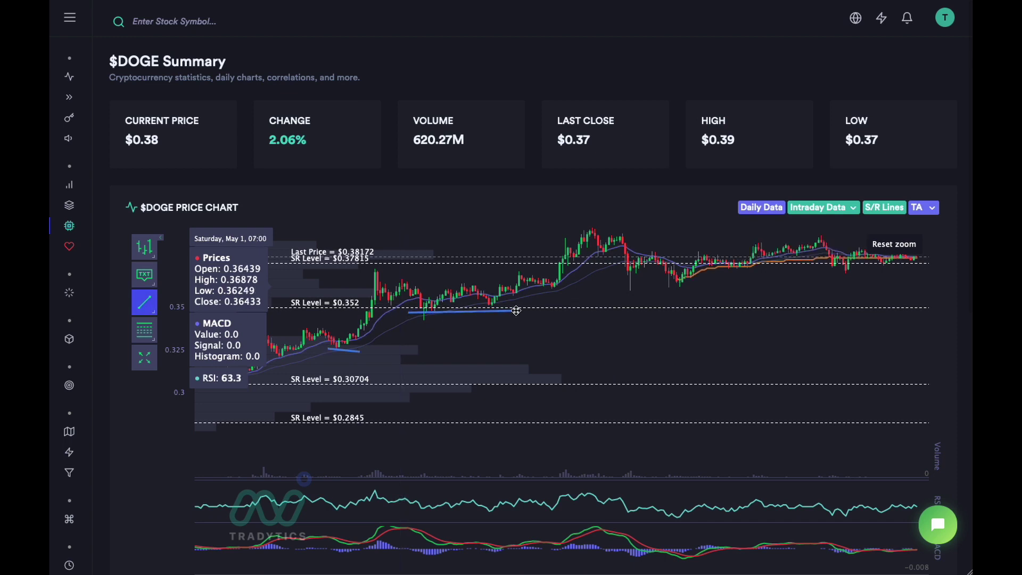
click(516, 310)
Step: Draw a short support segment under the last dip before the climb above the 0.37815 S/R level, and restore the full chart view
click(144, 302)
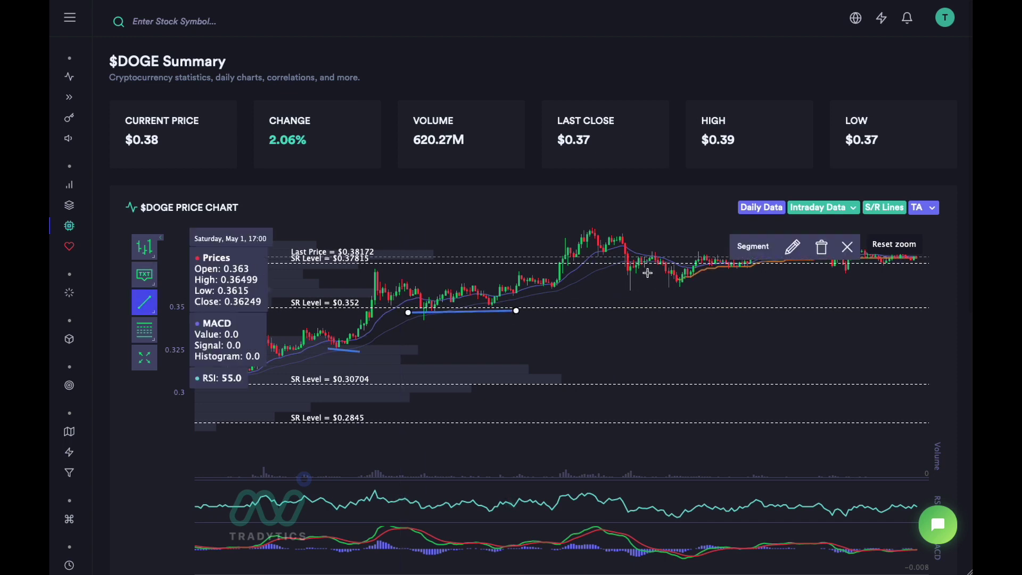
click(537, 290)
click(564, 289)
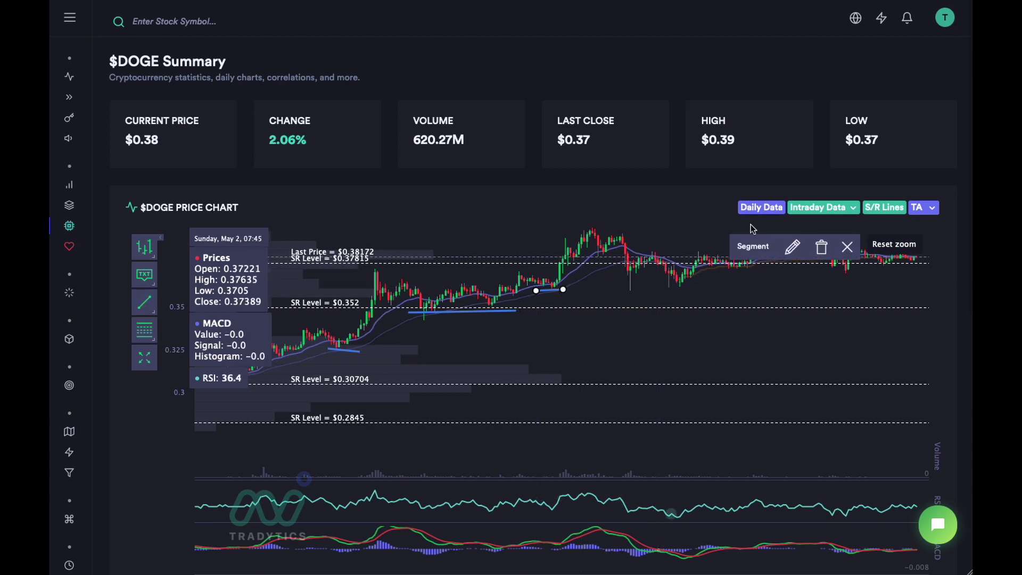
click(848, 246)
click(895, 244)
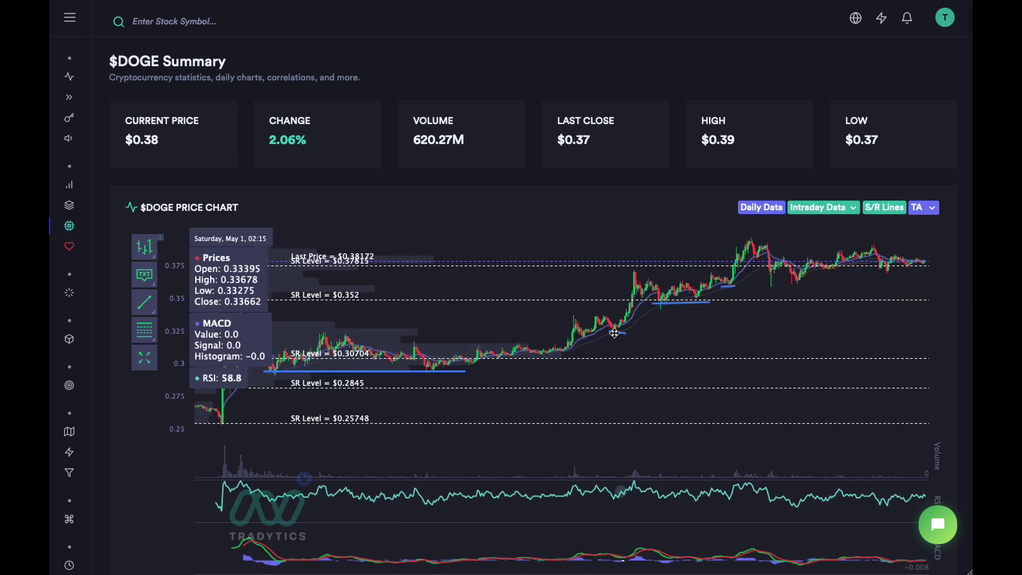
Step: Set the anchored VWAP period to 256
click(929, 208)
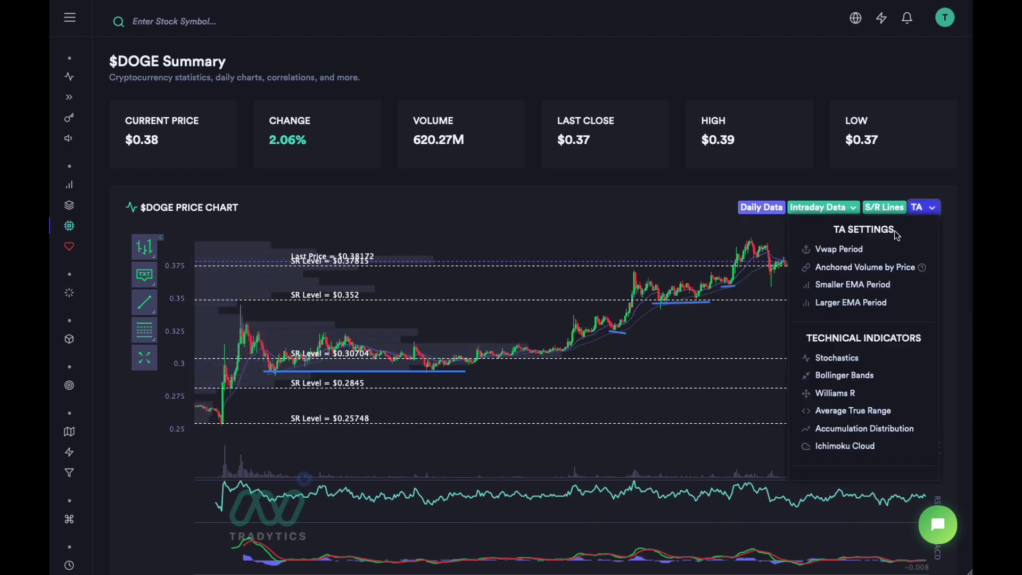
click(826, 247)
double_click(400, 294)
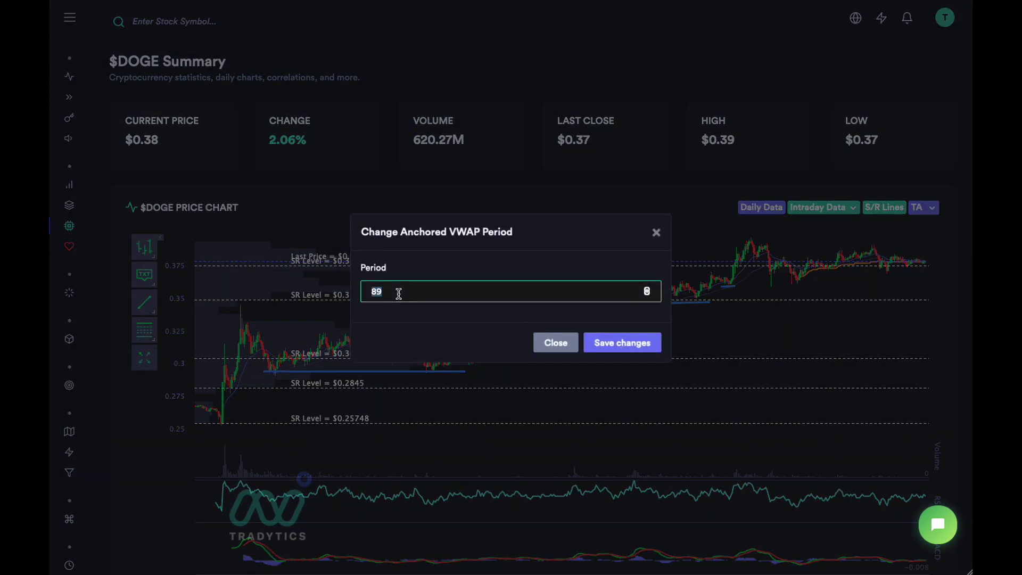
text(200)
click(621, 345)
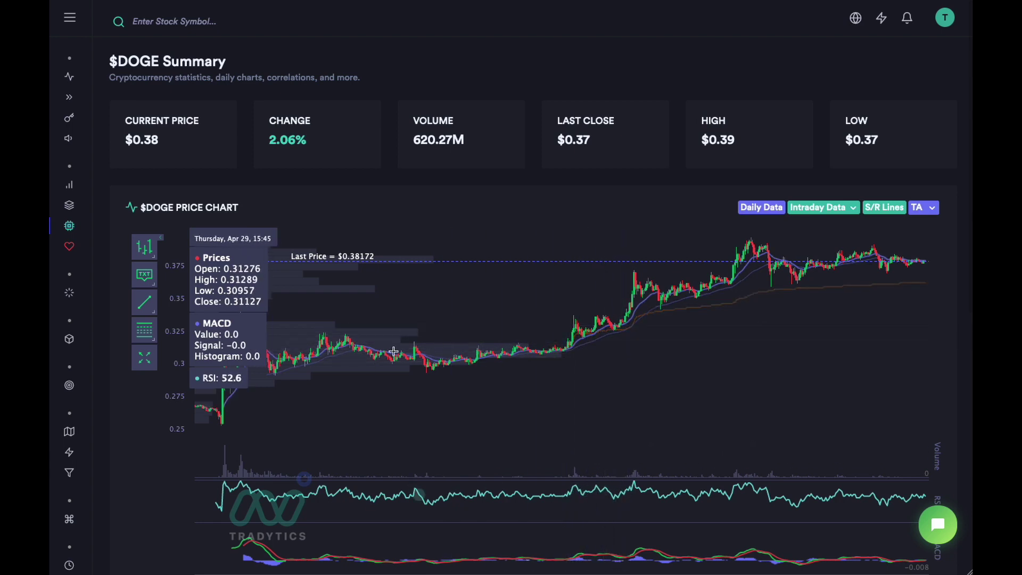
Step: Change the anchored VWAP period to 222
click(918, 212)
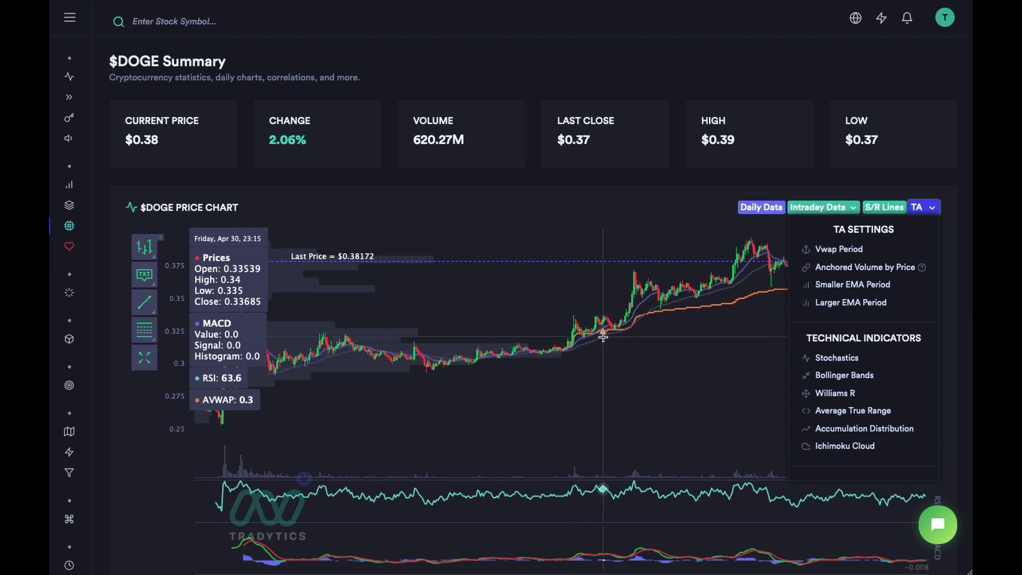
click(844, 252)
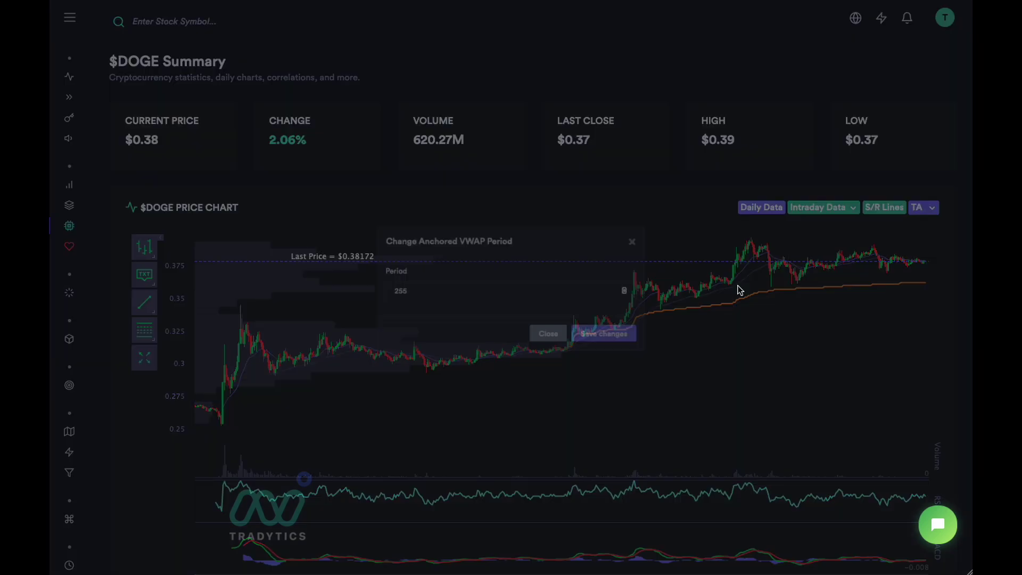
click(396, 299)
key(BackSpace)
key(BackSpace)
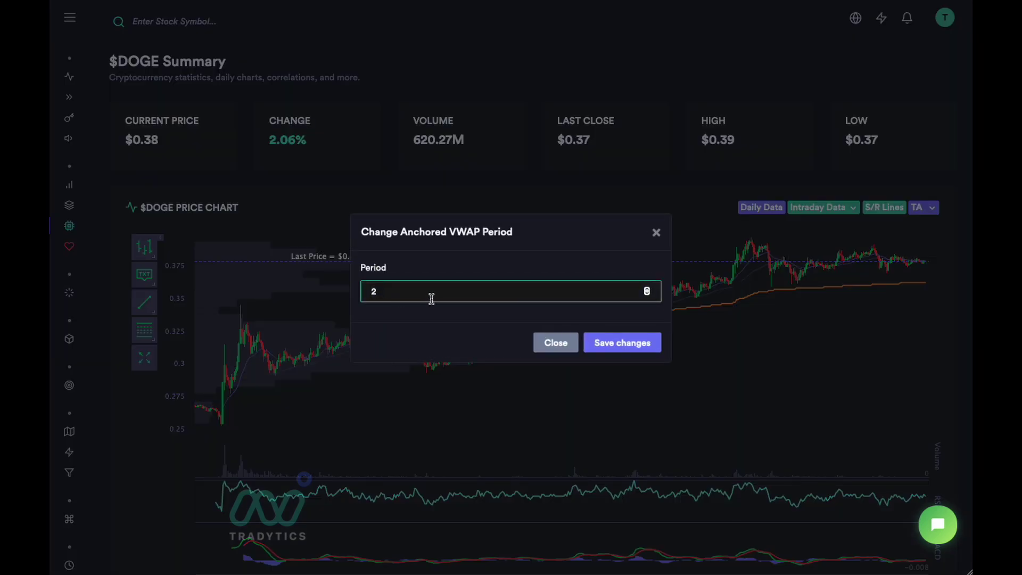
text(0)
click(626, 343)
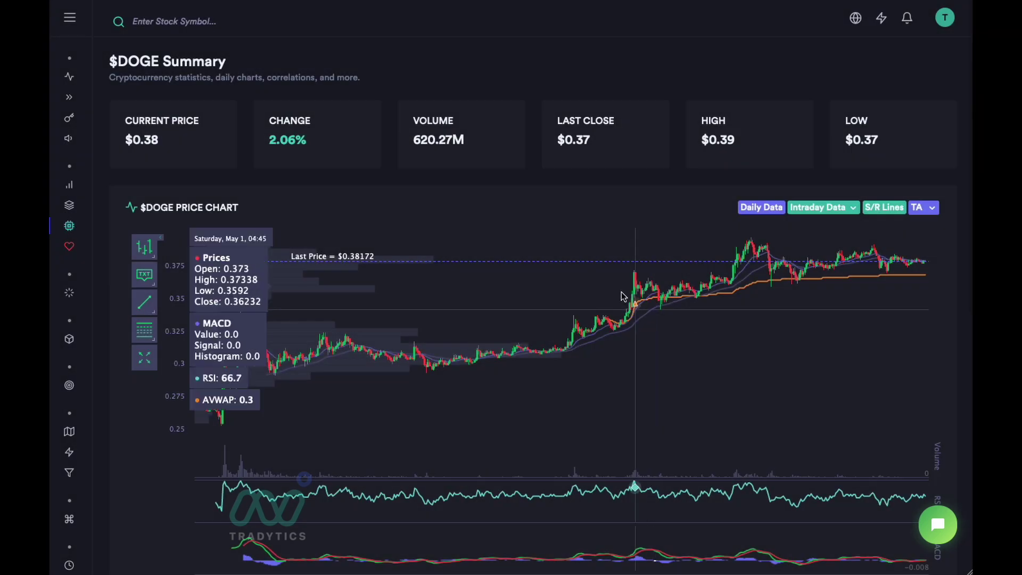
Step: Set the anchored VWAP period to 215 so it is anchored closer to the May 1 rally
click(919, 208)
click(847, 249)
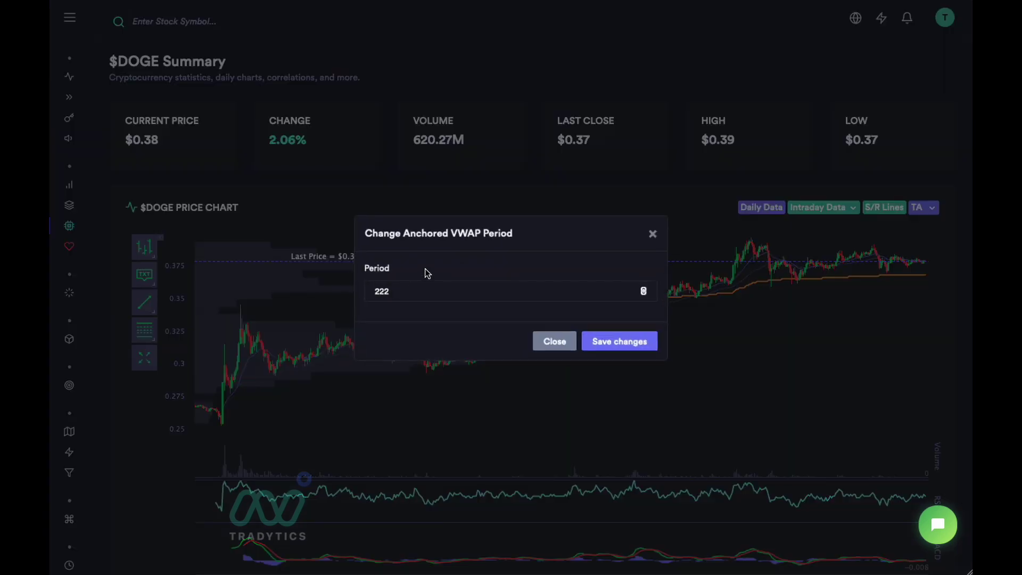
click(394, 288)
key(BackSpace)
key(BackSpace)
text(15)
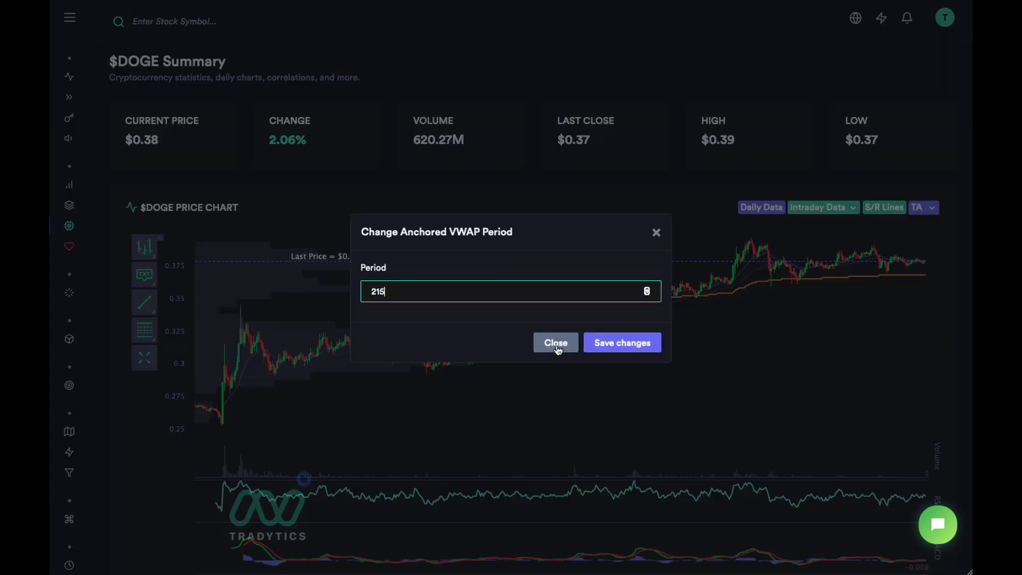
click(601, 350)
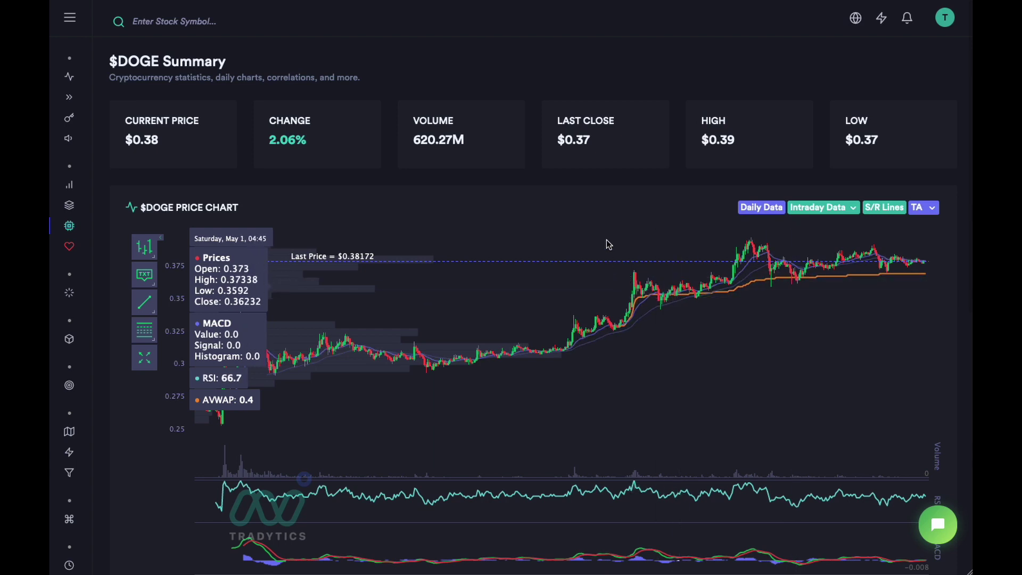
Step: Zoom in on the DOGE candles from the May 1 rally onward to examine price against the anchored VWAP, and reset the zoom
drag(589, 235, 927, 386)
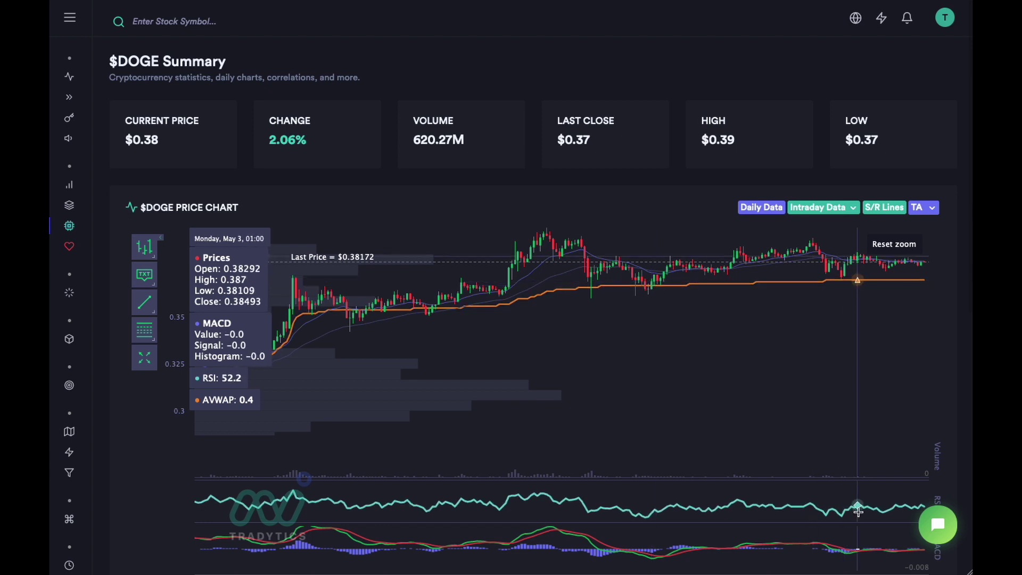
click(894, 244)
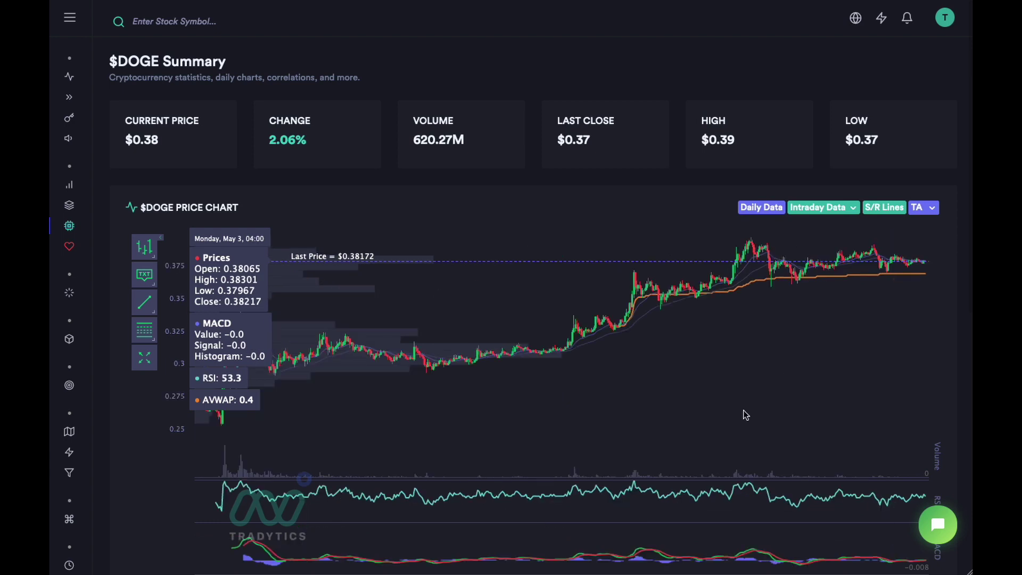